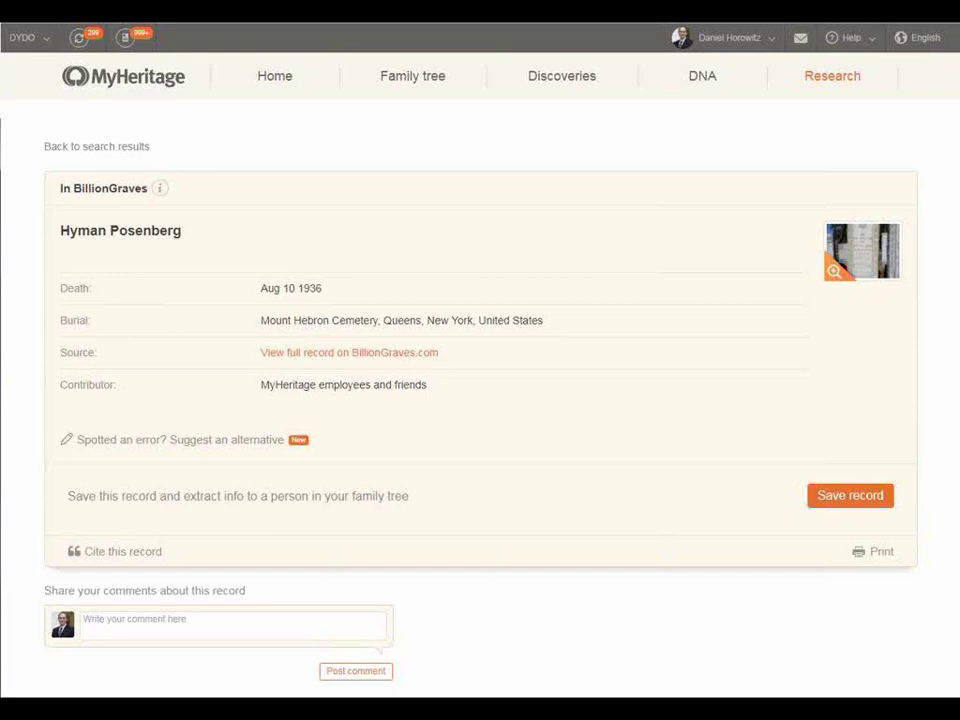
{"action": "key", "text": "Right"}
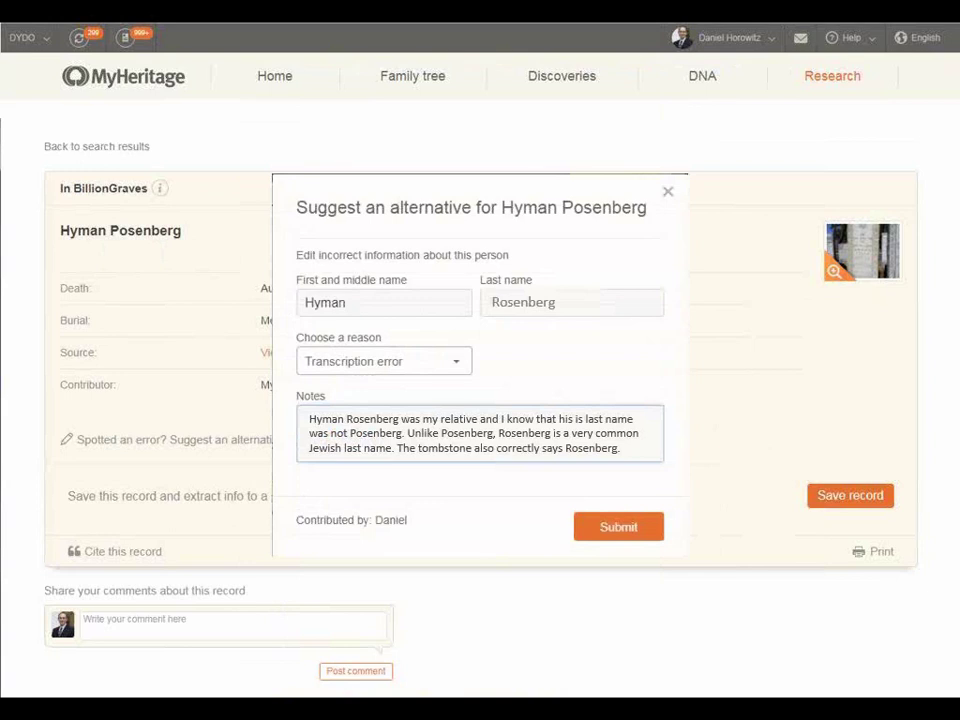
{"action": "key", "text": "Right"}
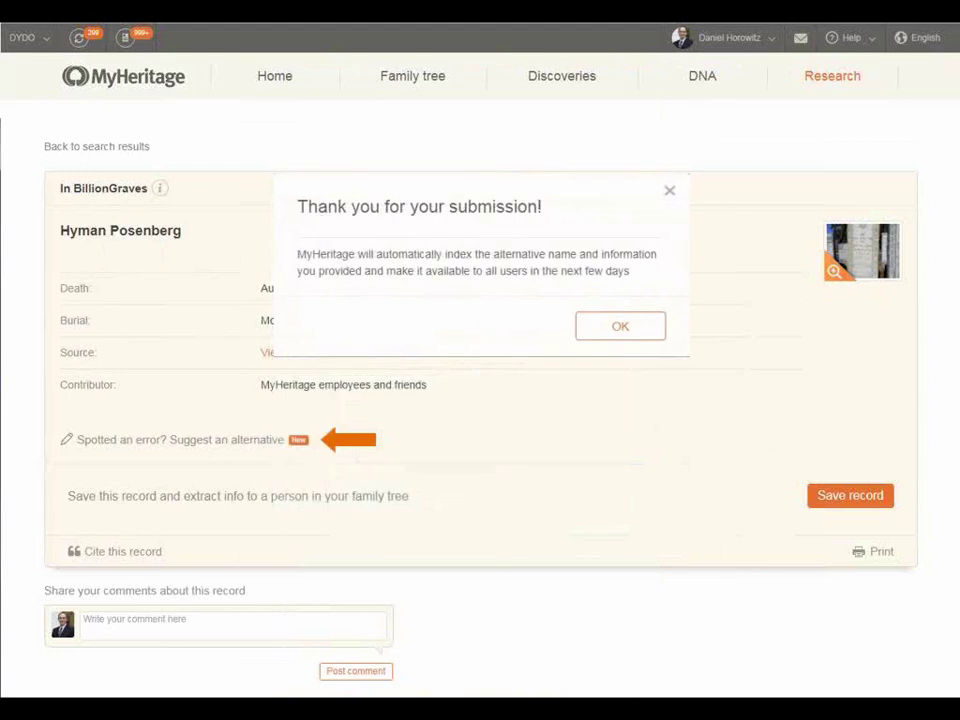
{"action": "key", "text": "Right"}
{"action": "key", "text": "Right"}
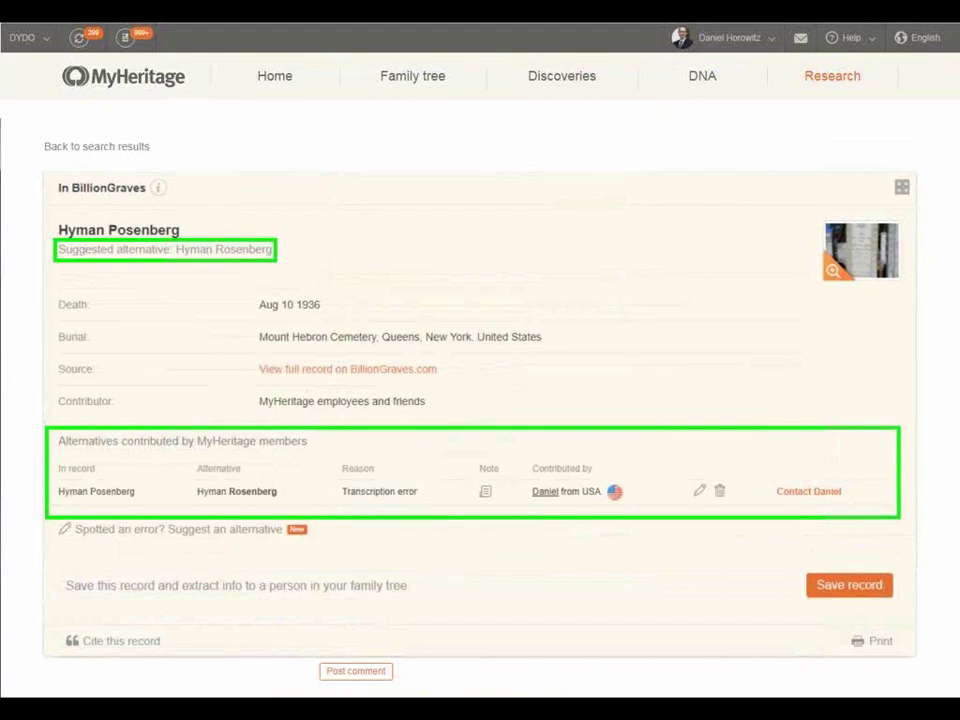
{"action": "mouse_move", "coordinate": [485, 491]}
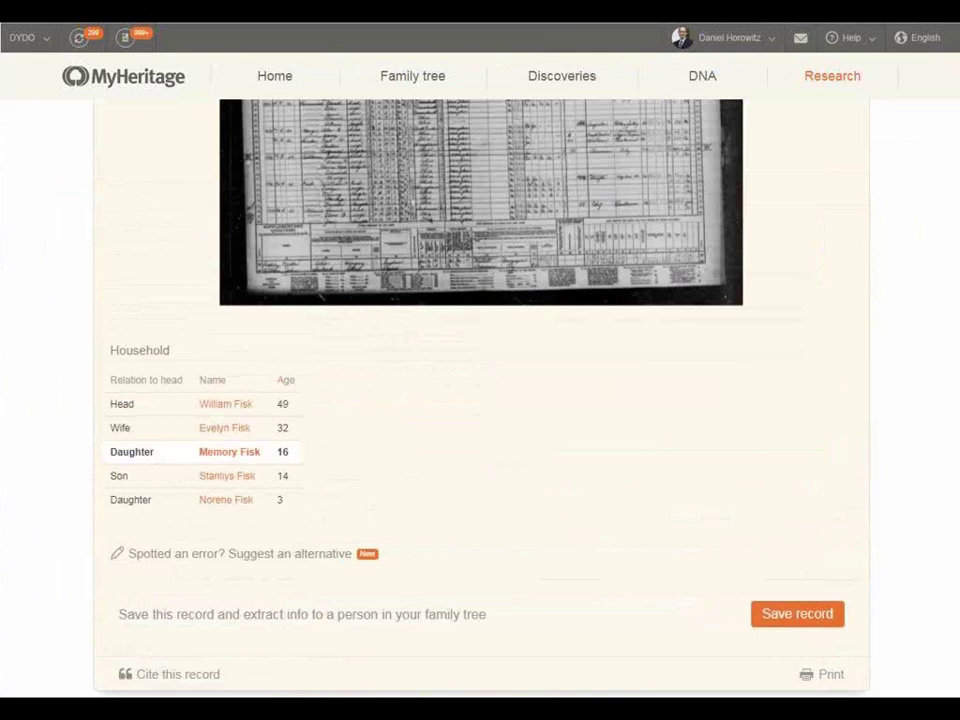
{"action": "key", "text": "Right"}
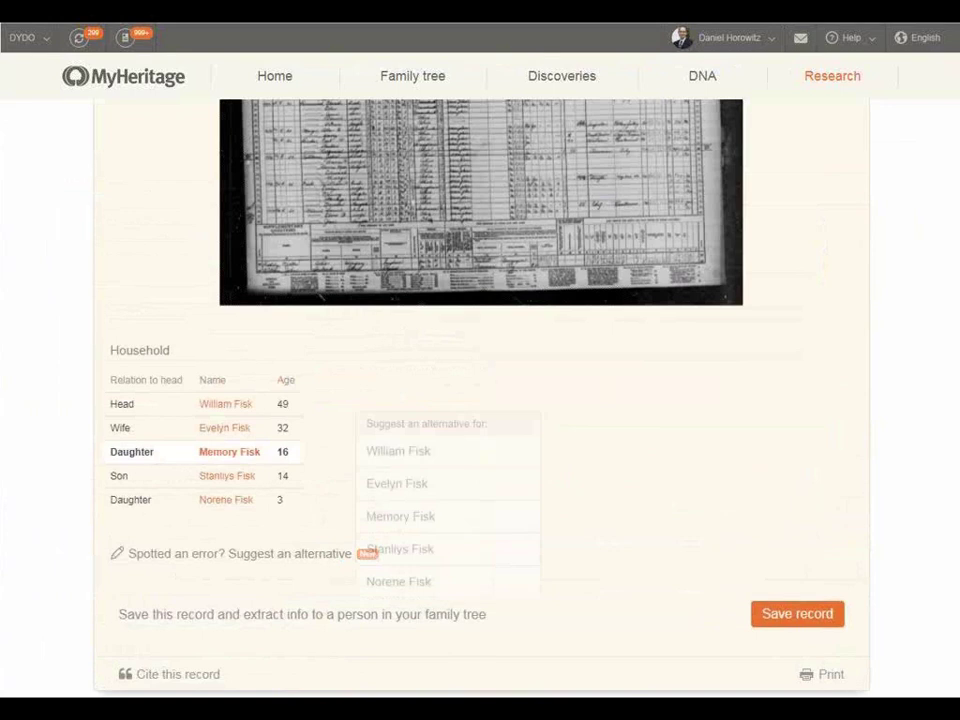
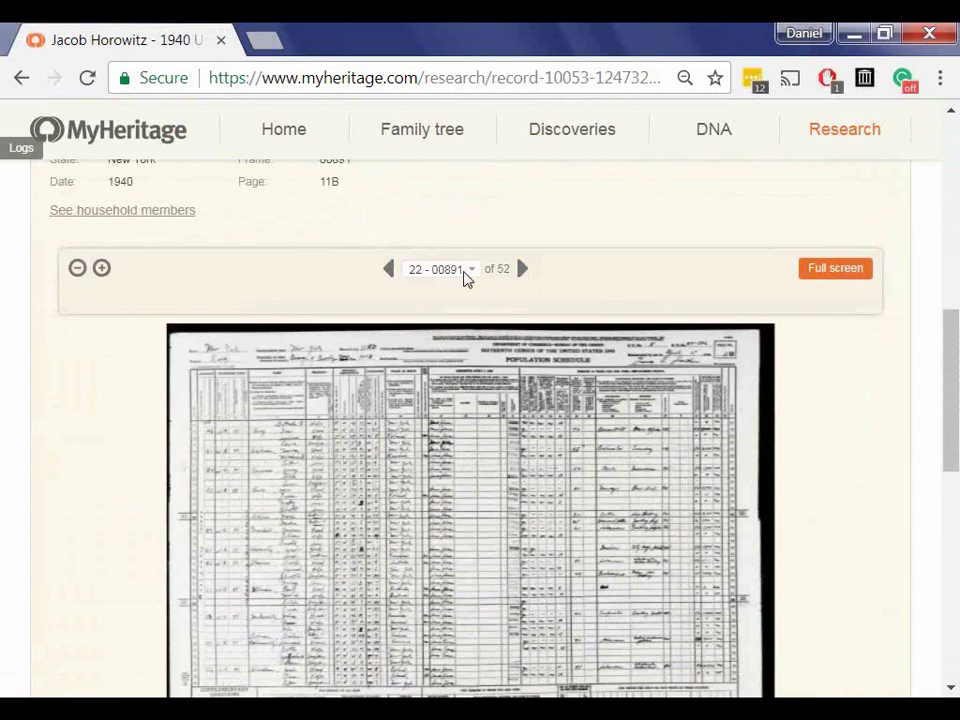
- Jump to census image 42 - 00911 and advance to the following image in the record viewer
{"action": "left_click", "coordinate": [473, 274]}
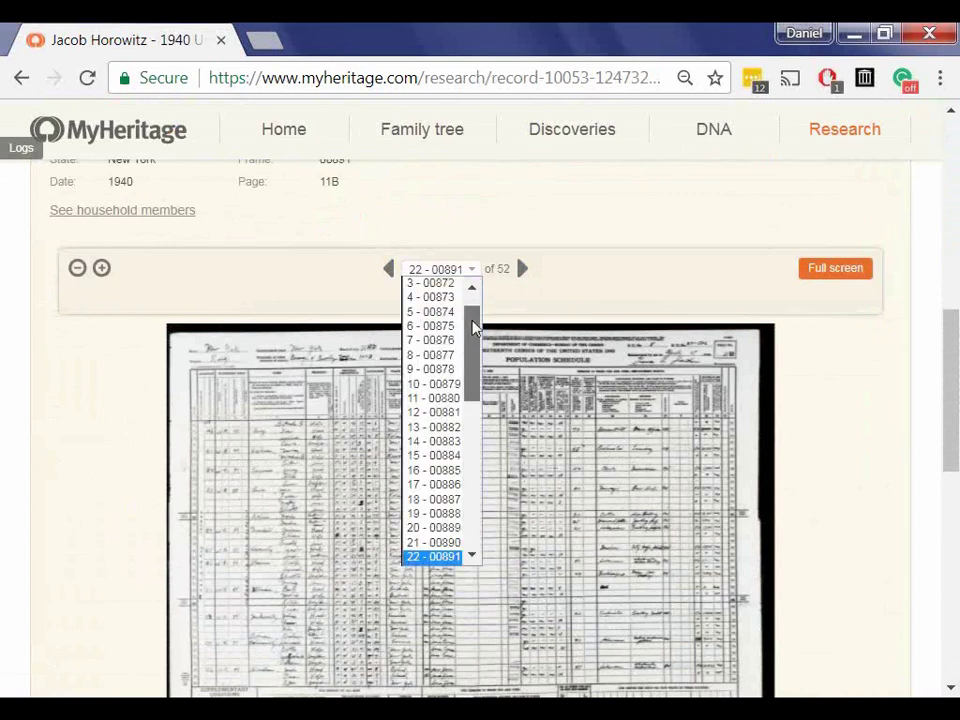
{"action": "left_click_drag", "start_coordinate": [475, 315], "coordinate": [476, 467]}
{"action": "left_click", "coordinate": [438, 462]}
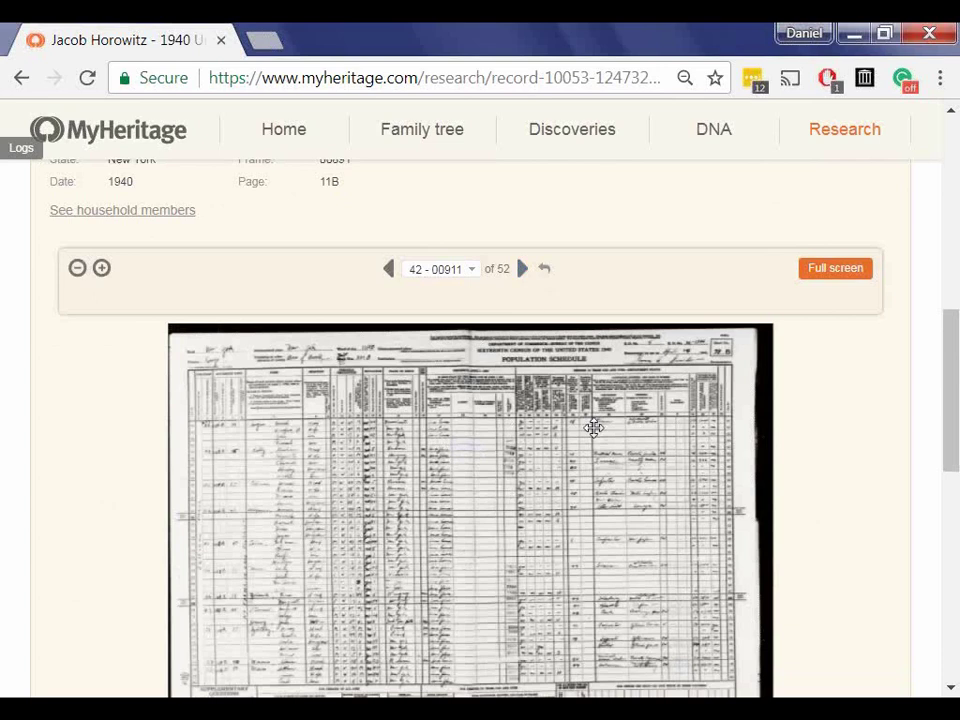
{"action": "left_click", "coordinate": [522, 270]}
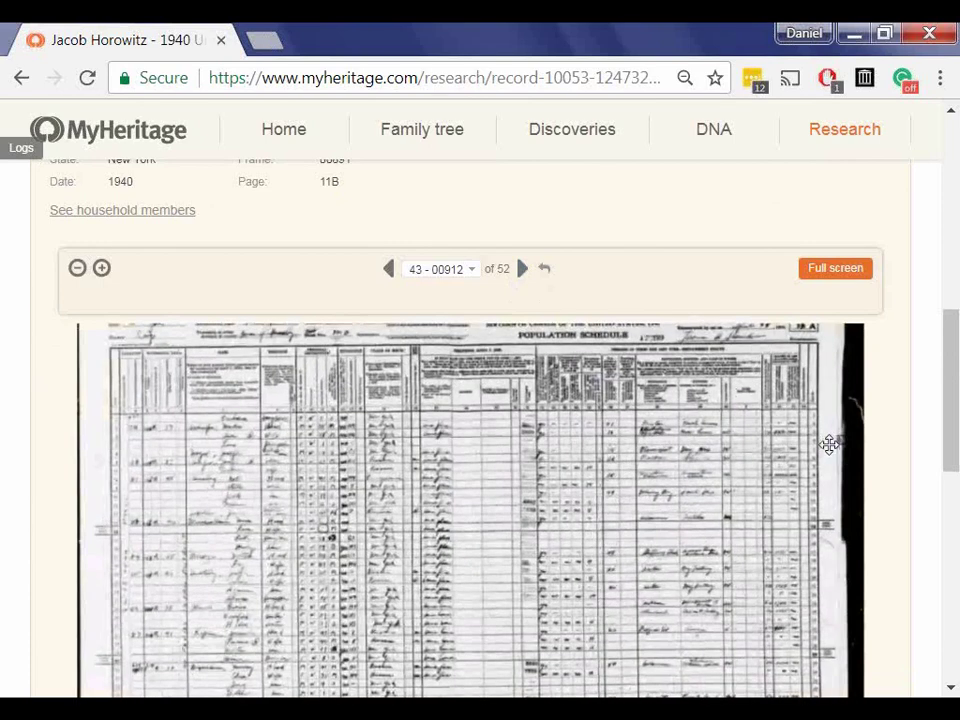
- Examine the enlarged census page and the household members listed beneath it in the record
{"action": "scroll", "coordinate": [830, 444], "scroll_direction": "up", "scroll_amount": 2}
{"action": "scroll", "coordinate": [655, 418], "scroll_direction": "down", "scroll_amount": 2}
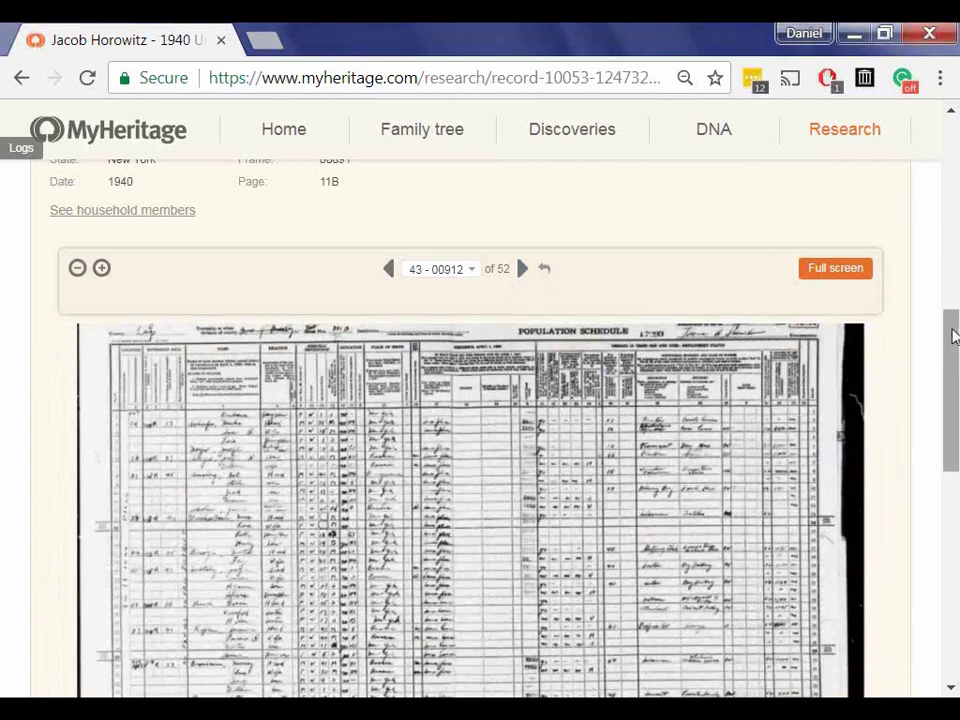
{"action": "mouse_move", "coordinate": [953, 337]}
{"action": "left_mouse_down"}
{"action": "mouse_move", "coordinate": [955, 370]}
{"action": "mouse_move", "coordinate": [950, 352]}
{"action": "left_mouse_up"}
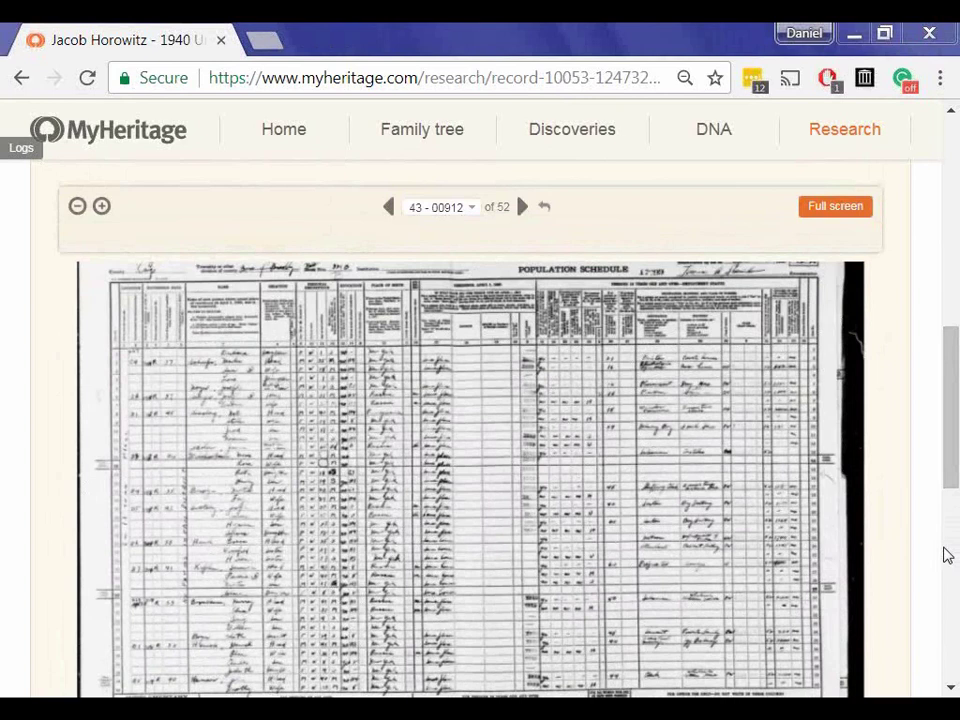
{"action": "scroll", "coordinate": [947, 556], "scroll_direction": "down", "scroll_amount": 5}
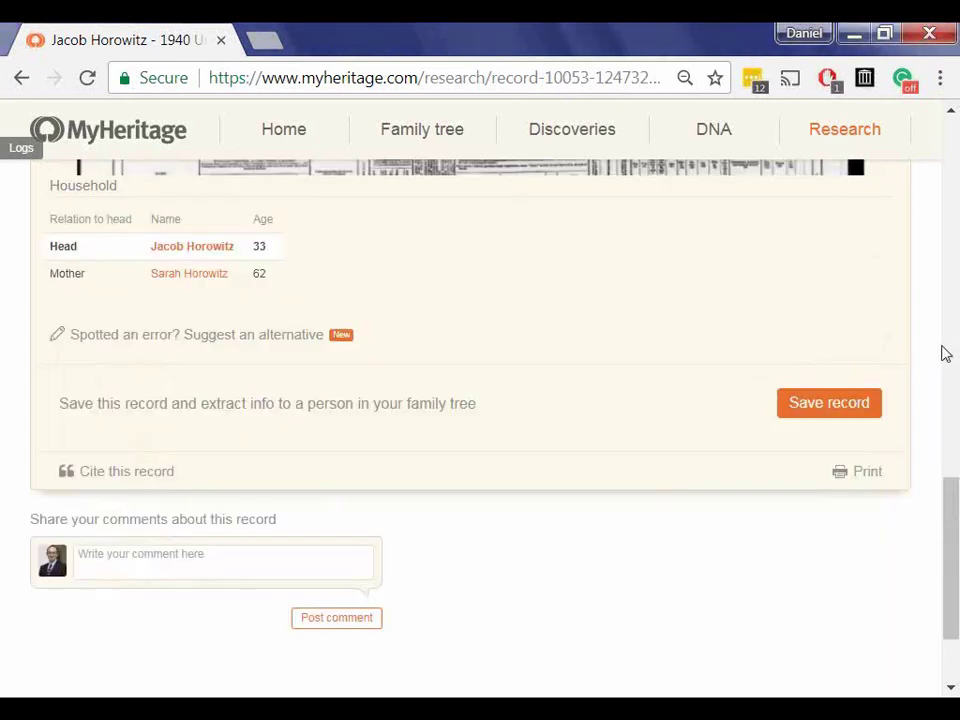
{"action": "scroll", "coordinate": [945, 353], "scroll_direction": "up", "scroll_amount": 3}
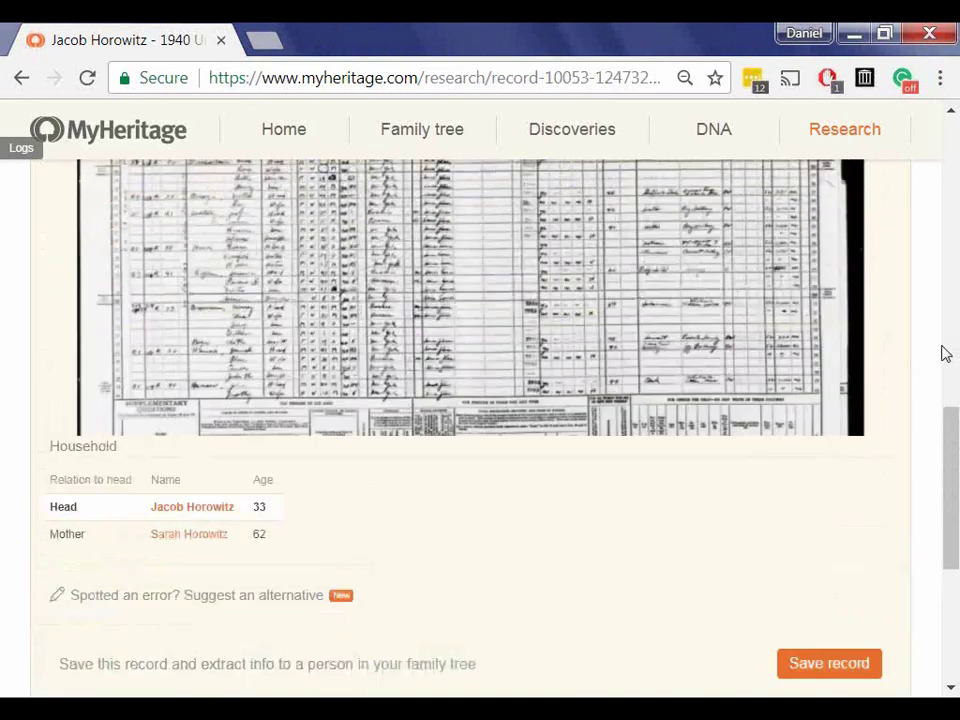
{"action": "scroll", "coordinate": [945, 353], "scroll_direction": "up", "scroll_amount": 2}
{"action": "scroll", "coordinate": [945, 353], "scroll_direction": "up", "scroll_amount": 1}
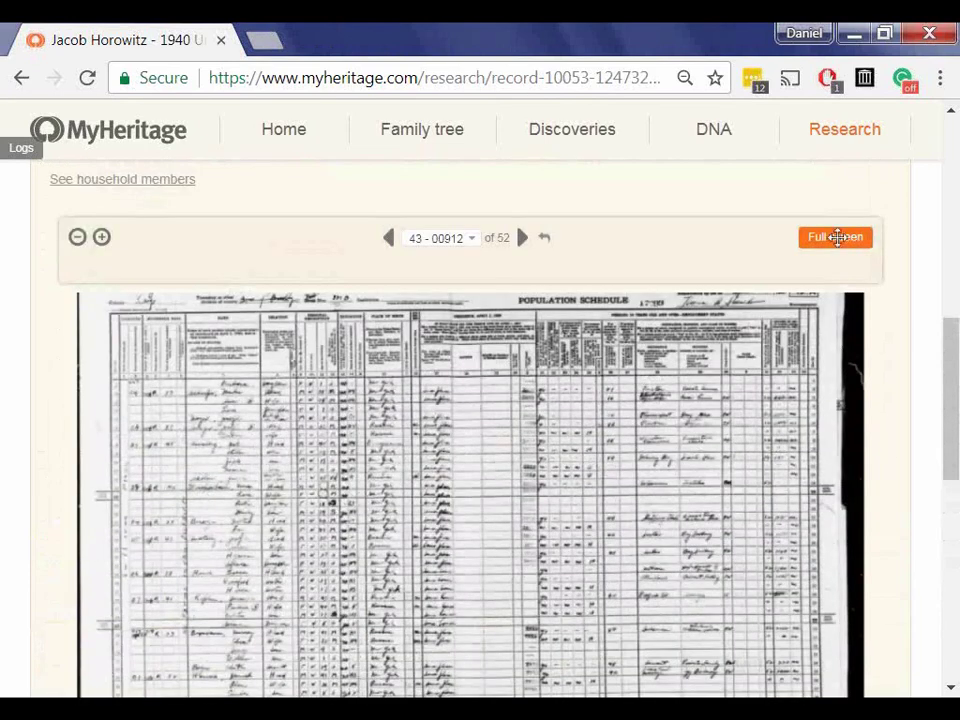
- Show the census page in full screen and magnify its handwritten household entries along the numbered lines
{"action": "left_click", "coordinate": [837, 238]}
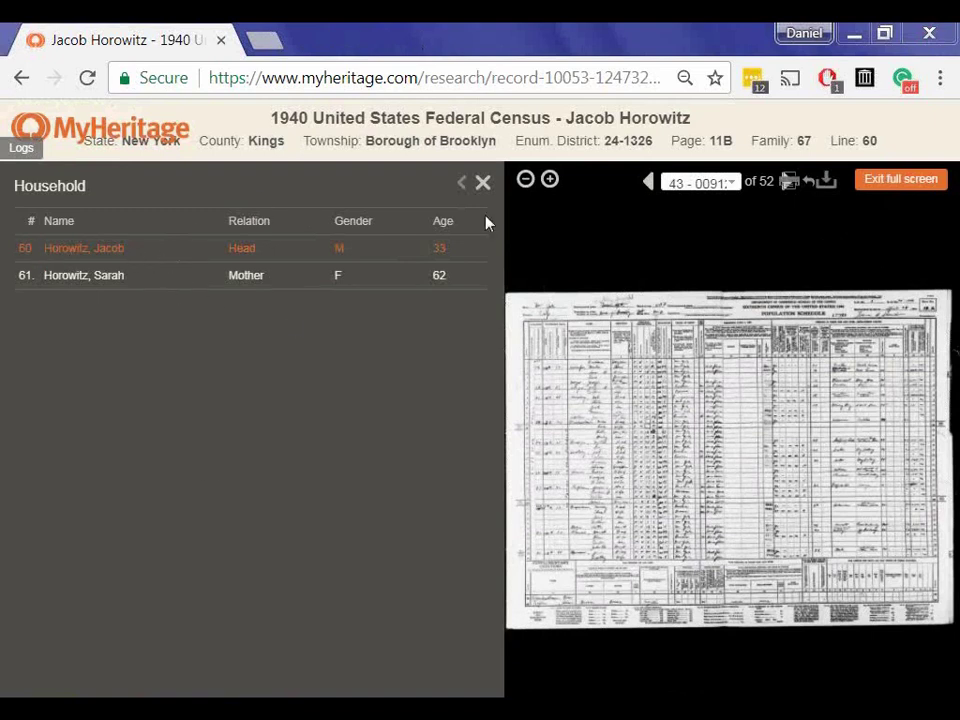
{"action": "left_click", "coordinate": [549, 181]}
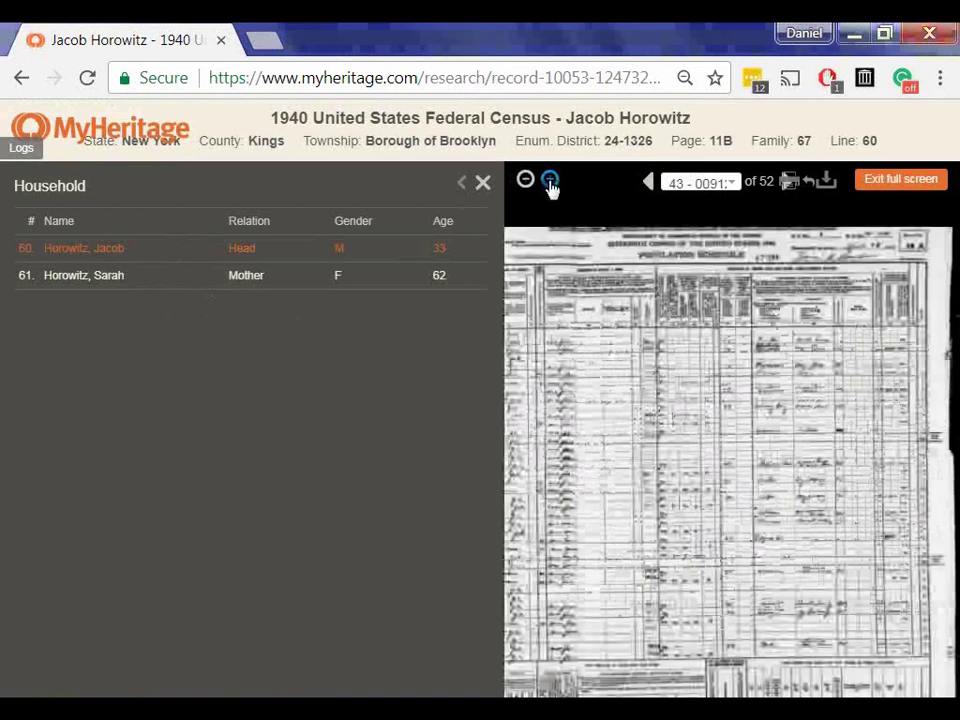
{"action": "left_click", "coordinate": [549, 181]}
{"action": "left_click", "coordinate": [549, 181]}
{"action": "left_click", "coordinate": [549, 181]}
{"action": "left_click", "coordinate": [549, 181]}
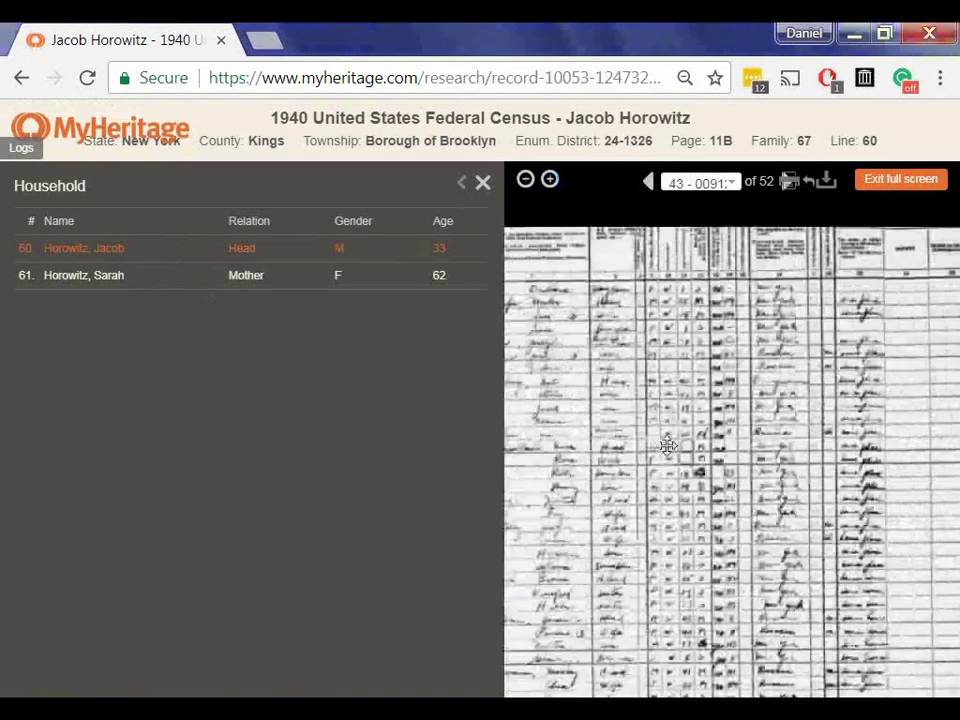
{"action": "left_click_drag", "start_coordinate": [626, 426], "coordinate": [765, 407]}
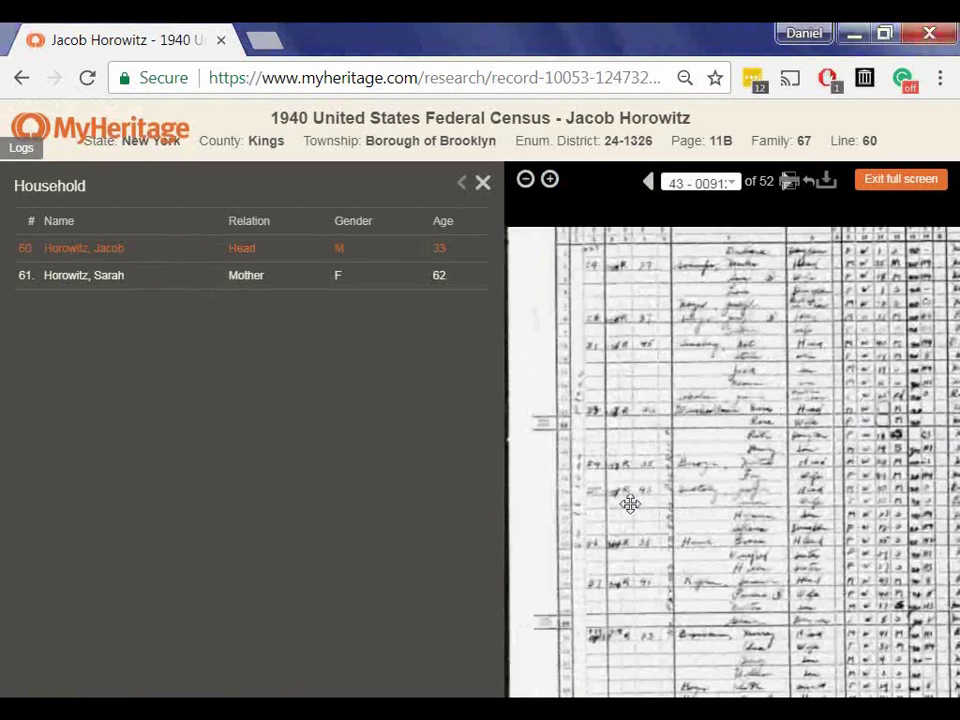
{"action": "scroll", "coordinate": [630, 503], "scroll_direction": "up", "scroll_amount": 3}
{"action": "scroll", "coordinate": [673, 507], "scroll_direction": "down", "scroll_amount": 2}
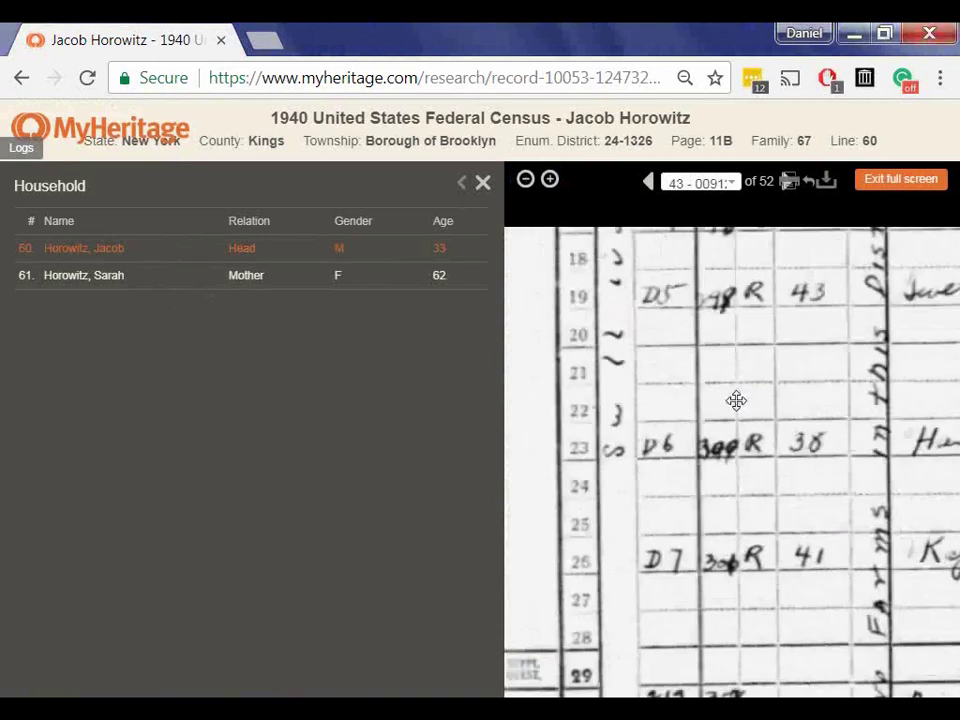
{"action": "left_click_drag", "start_coordinate": [668, 420], "coordinate": [655, 316]}
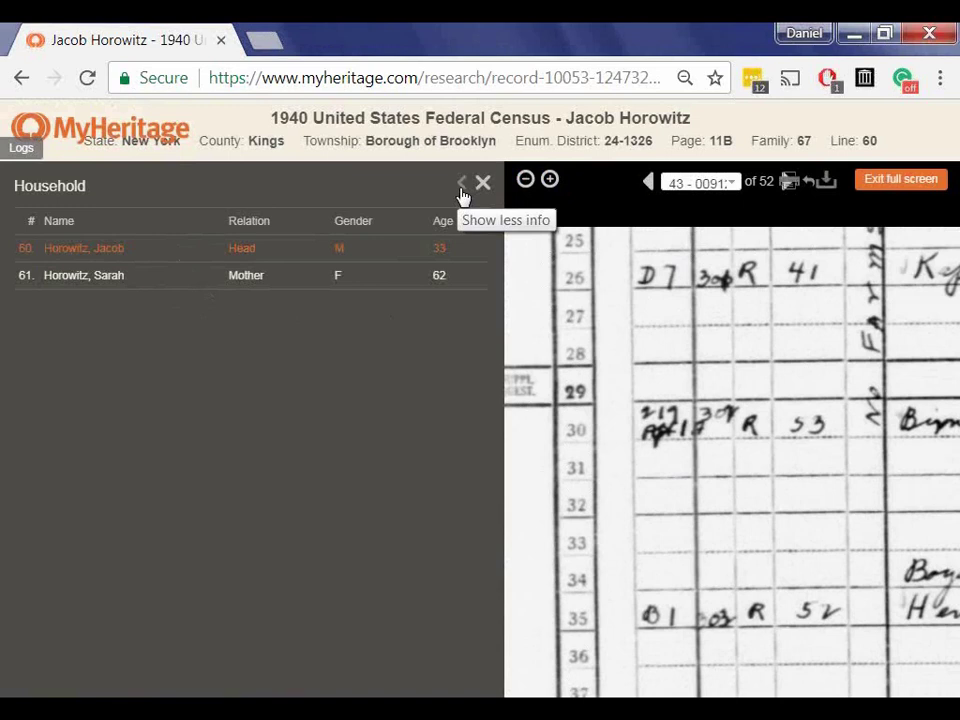
- Reduce and close the household information beside the census image and exit the full-screen view
{"action": "left_click", "coordinate": [462, 190]}
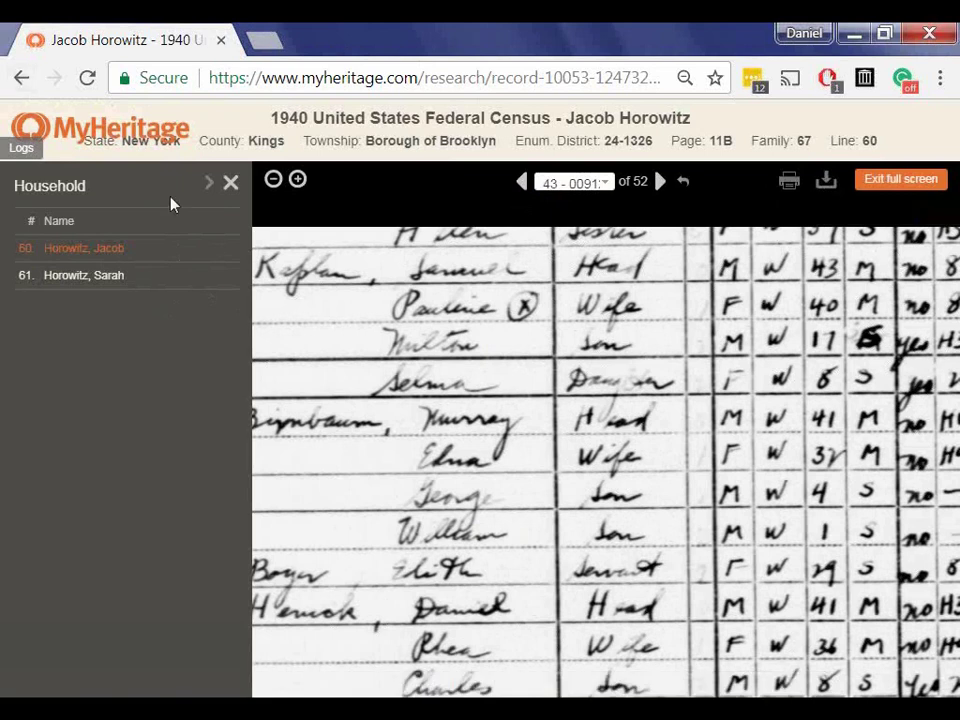
{"action": "left_click", "coordinate": [231, 186]}
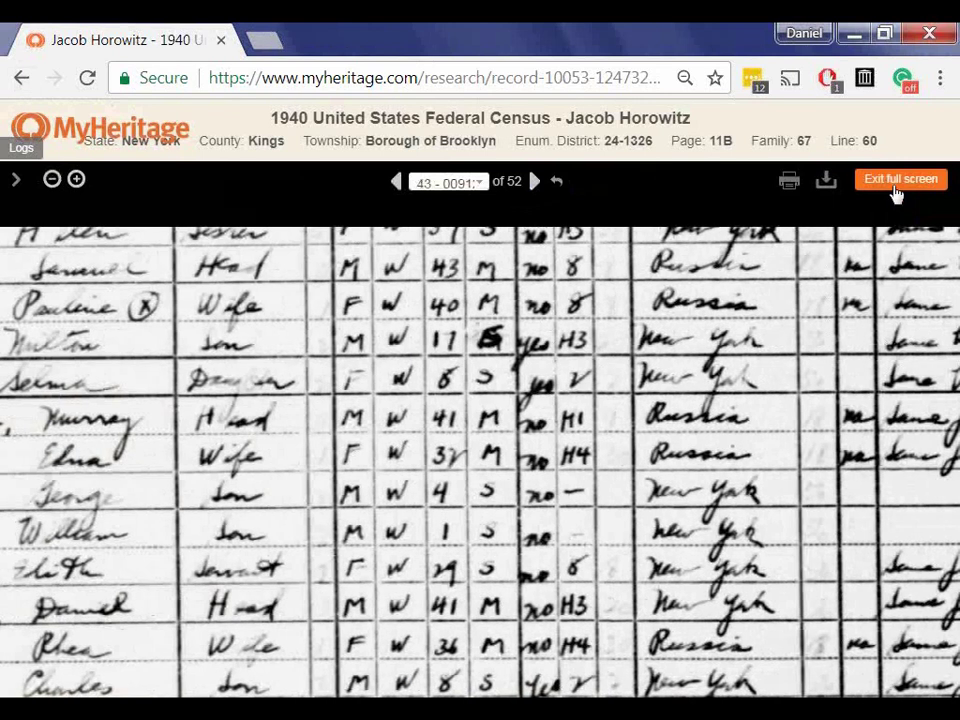
{"action": "left_click", "coordinate": [896, 192]}
- Display the source citation for this 1940 United States Federal Census record
{"action": "scroll", "coordinate": [645, 401], "scroll_direction": "down", "scroll_amount": 5}
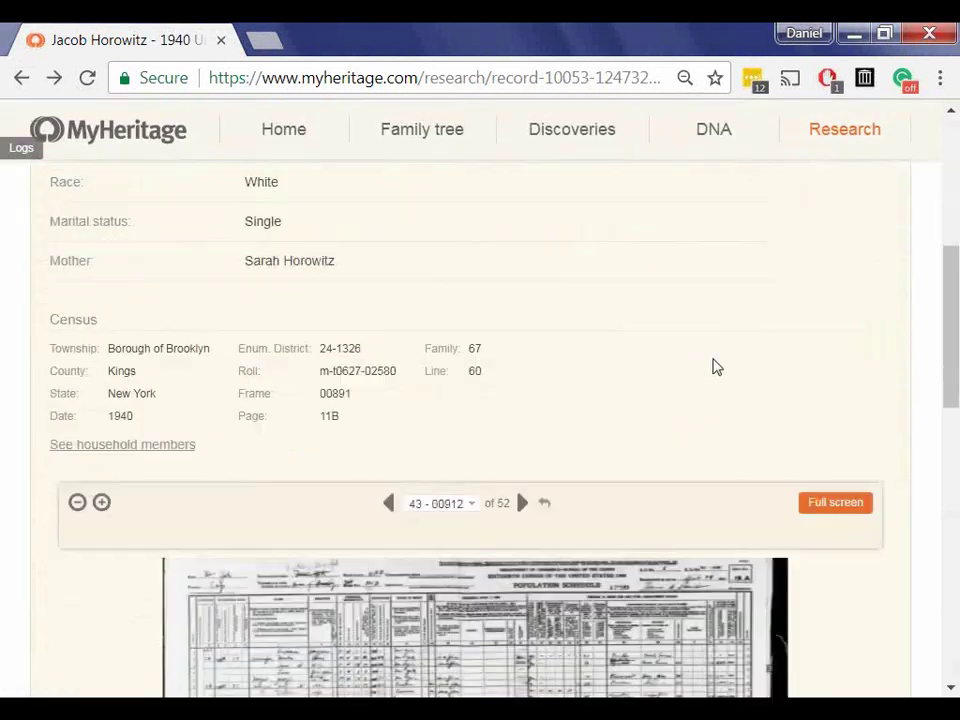
{"action": "scroll", "coordinate": [716, 367], "scroll_direction": "down", "scroll_amount": 10}
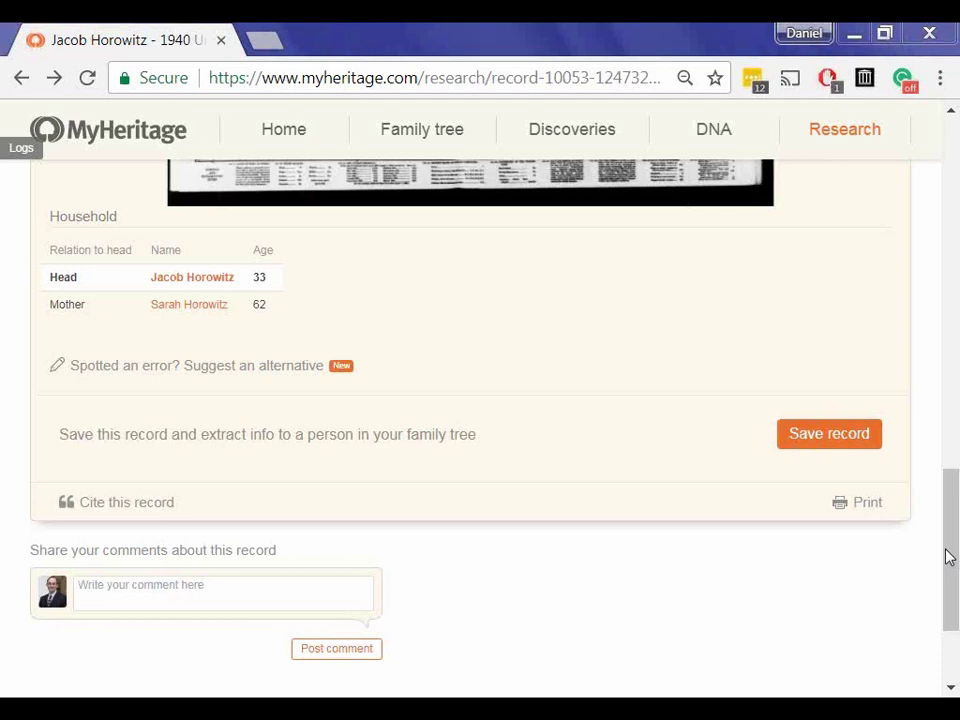
{"action": "scroll", "coordinate": [272, 579], "scroll_direction": "up", "scroll_amount": 1}
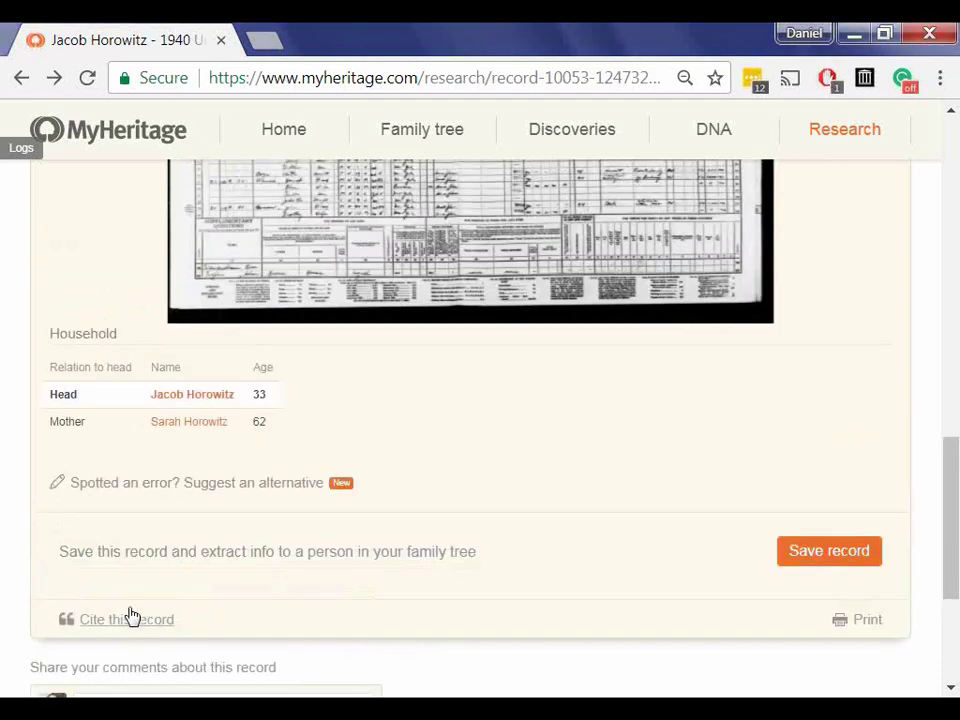
{"action": "scroll", "coordinate": [130, 600], "scroll_direction": "down", "scroll_amount": 2}
{"action": "left_click", "coordinate": [133, 390]}
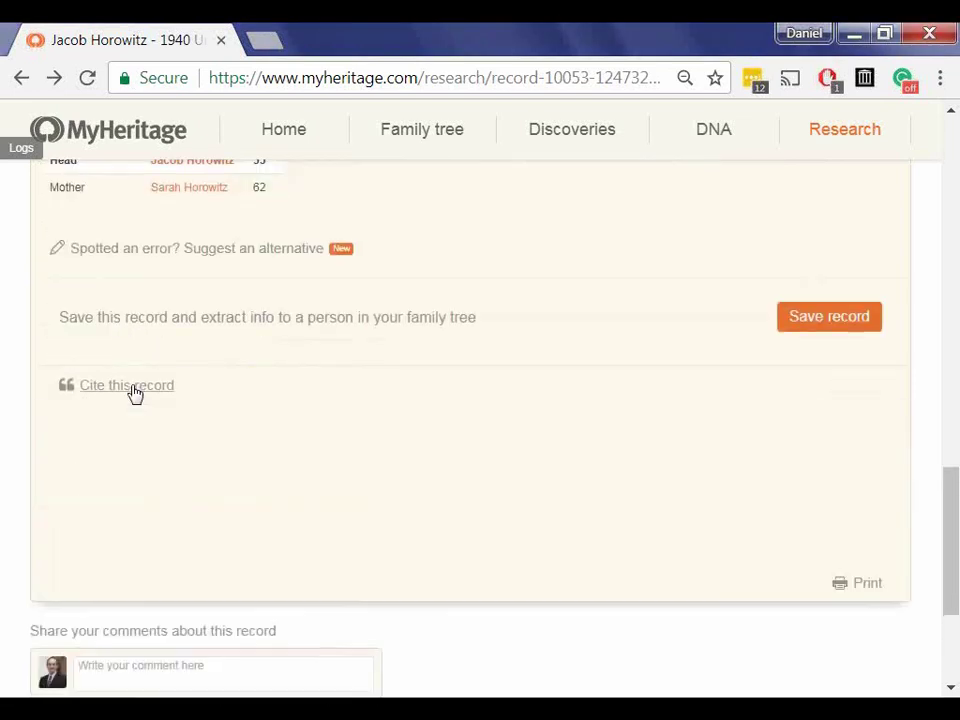
- Read through the citation text, checking its source, record and citation sections
{"action": "left_click", "coordinate": [560, 347]}
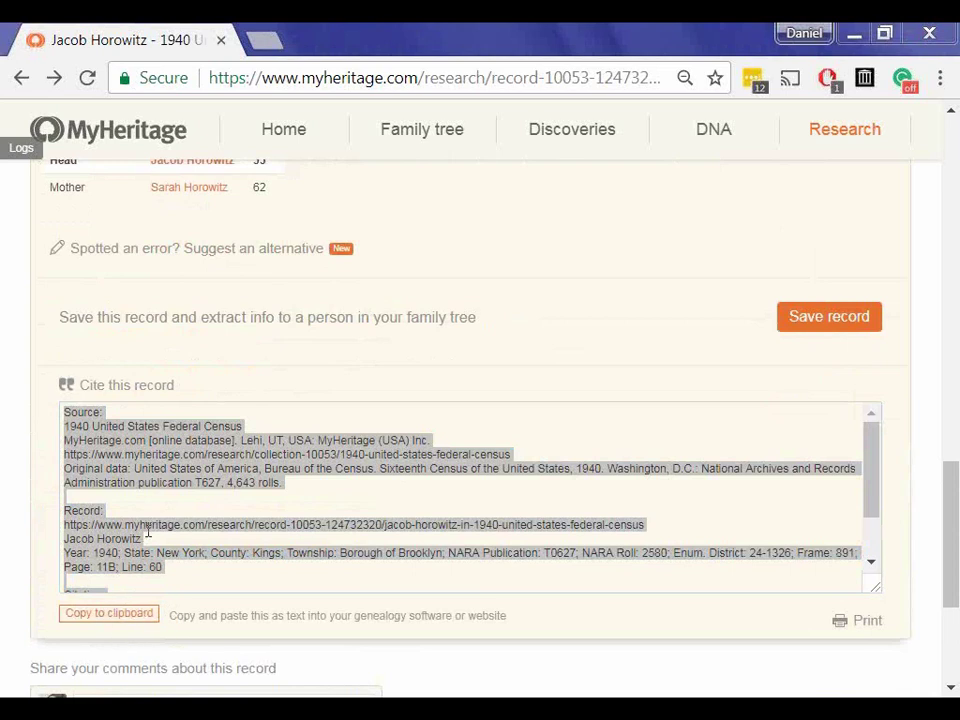
{"action": "left_click", "coordinate": [189, 501]}
{"action": "scroll", "coordinate": [189, 501], "scroll_direction": "down", "scroll_amount": 5}
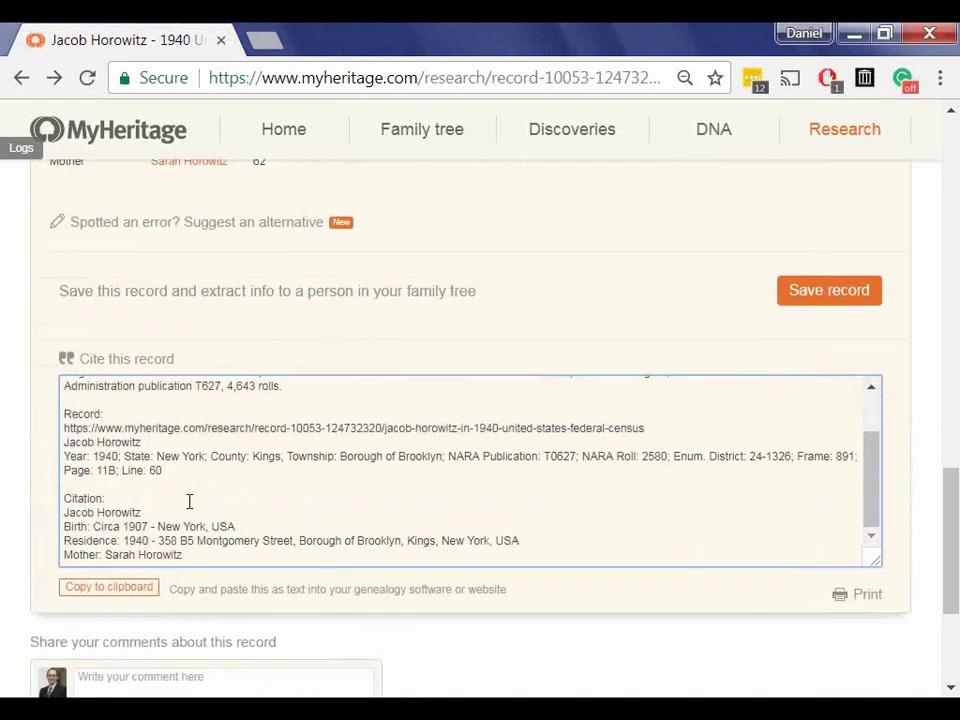
{"action": "scroll", "coordinate": [189, 501], "scroll_direction": "down", "scroll_amount": 1}
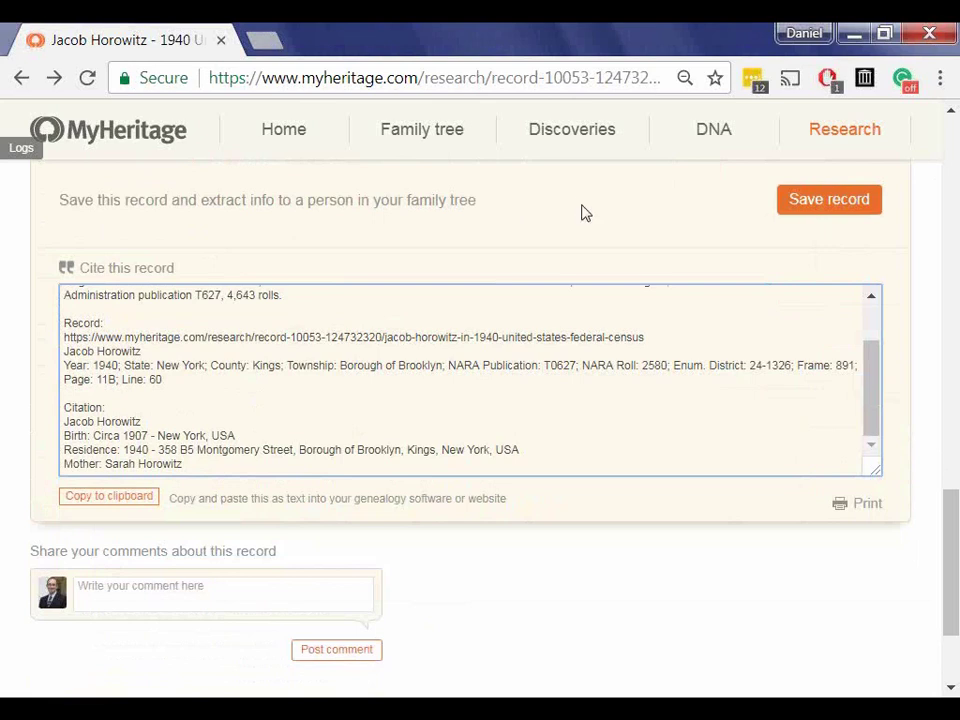
{"action": "left_click_drag", "start_coordinate": [872, 386], "coordinate": [870, 322]}
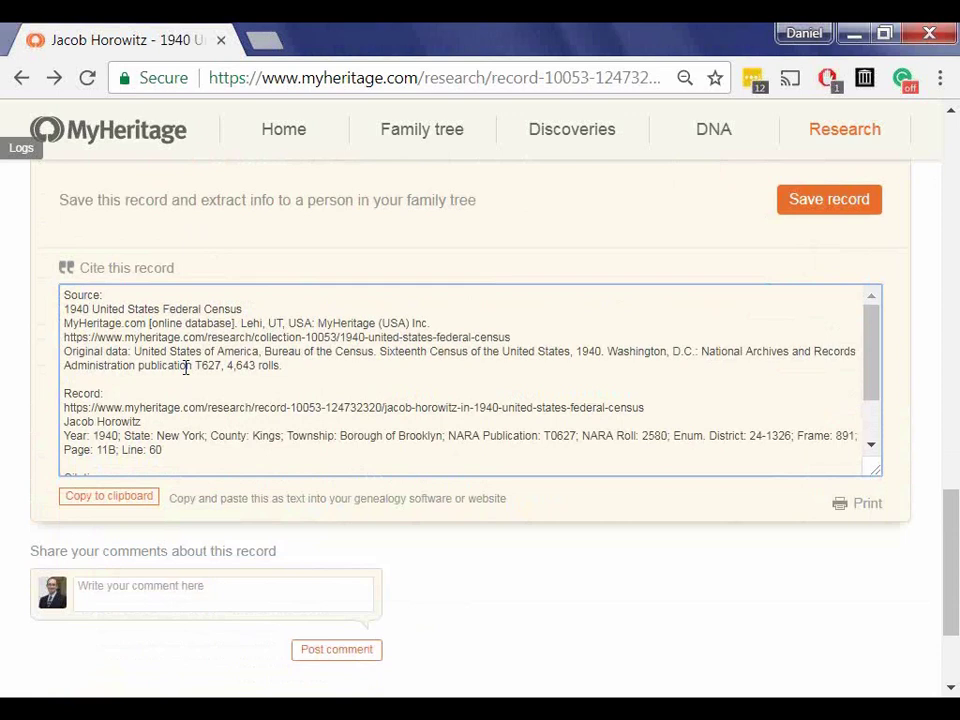
{"action": "left_click", "coordinate": [940, 565]}
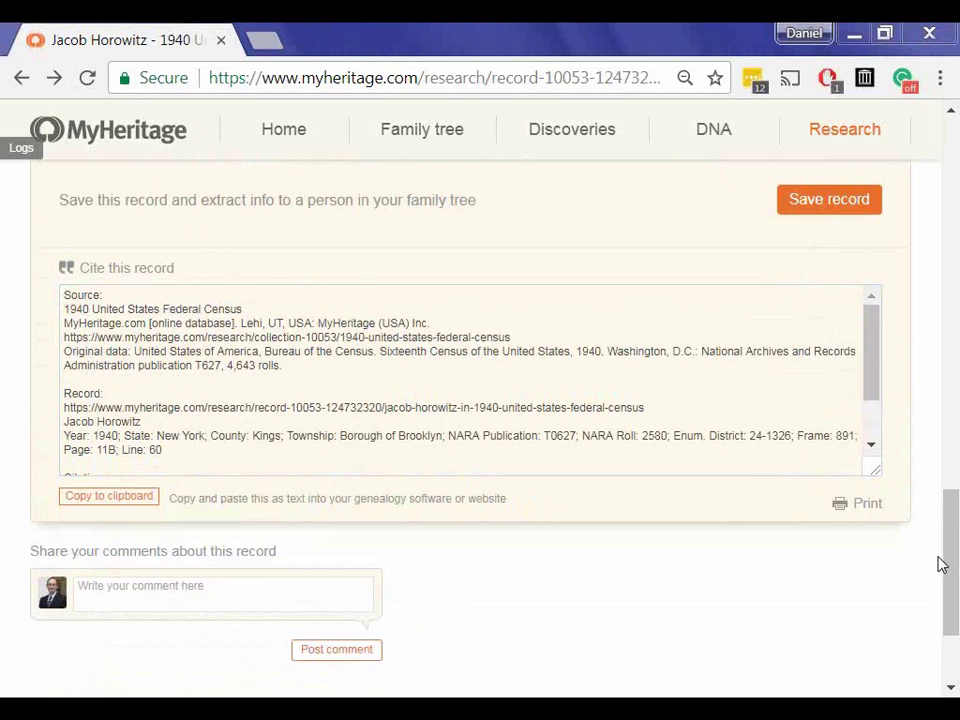
{"action": "mouse_move", "coordinate": [388, 129]}
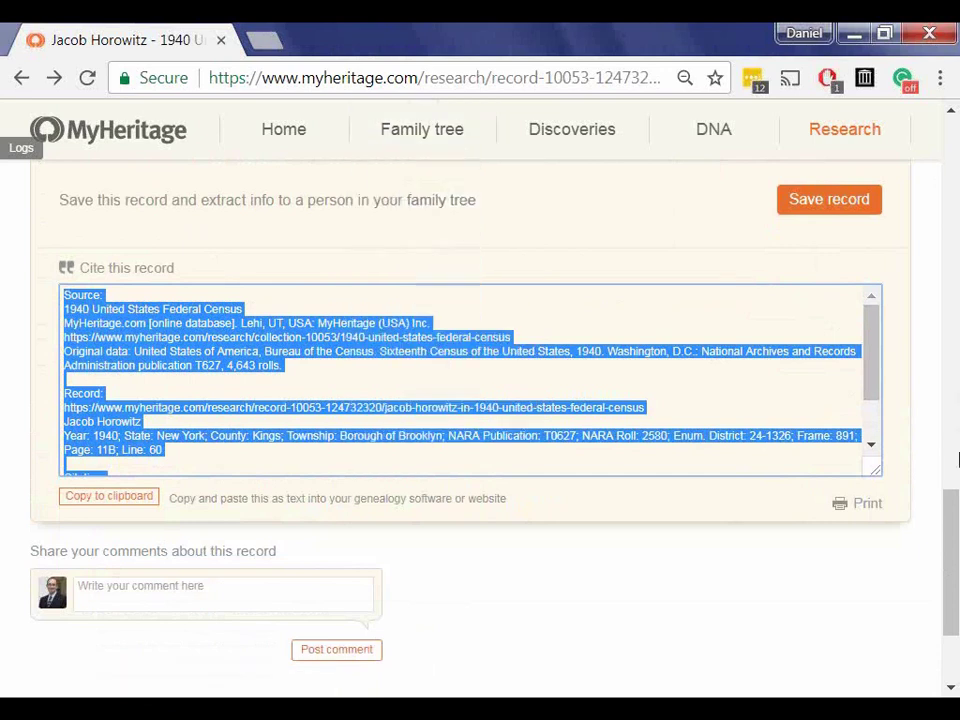
{"action": "left_click", "coordinate": [946, 435]}
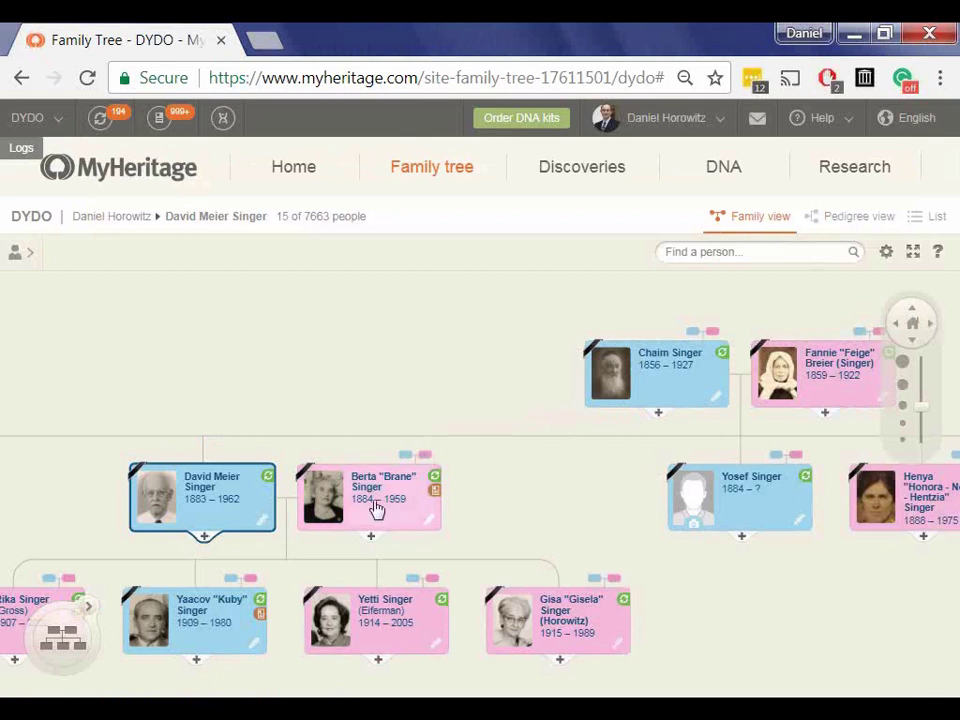
- Examine the older couple heading the neighbouring branch of the family tree at a larger card size
{"action": "scroll", "coordinate": [376, 509], "scroll_direction": "up", "scroll_amount": 2}
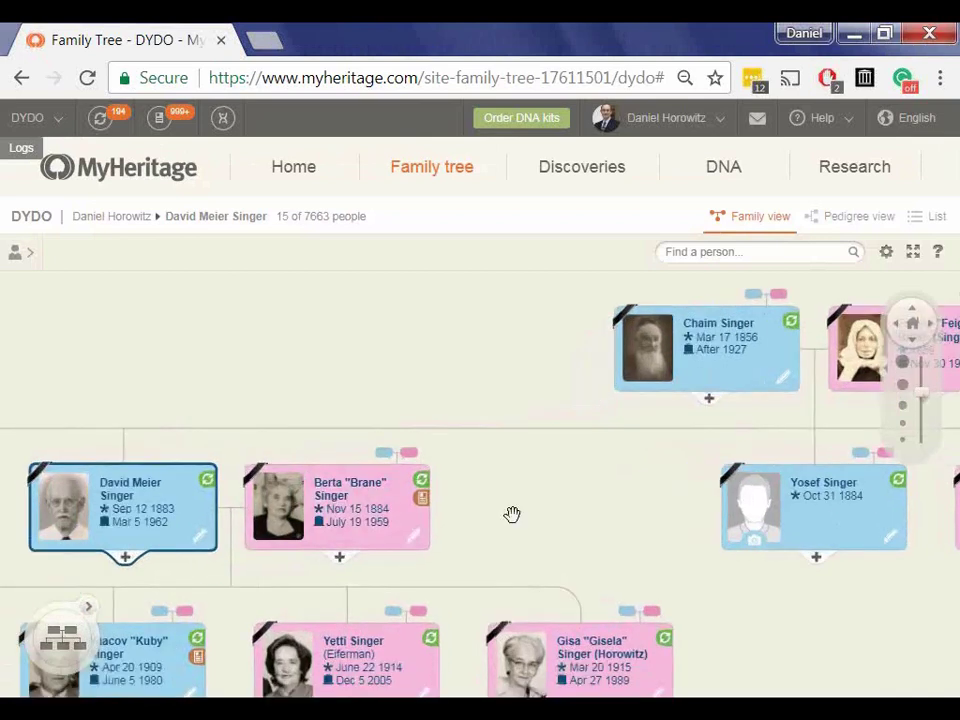
{"action": "left_click_drag", "start_coordinate": [512, 514], "coordinate": [315, 551]}
{"action": "scroll", "coordinate": [429, 440], "scroll_direction": "up", "scroll_amount": 1}
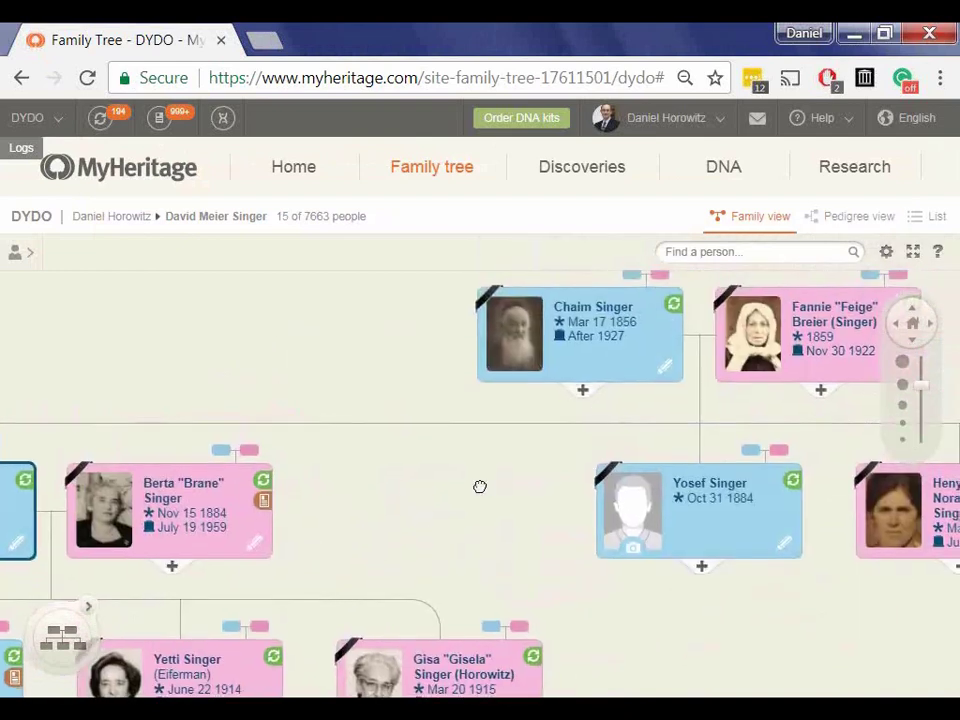
{"action": "left_click_drag", "start_coordinate": [480, 486], "coordinate": [255, 506]}
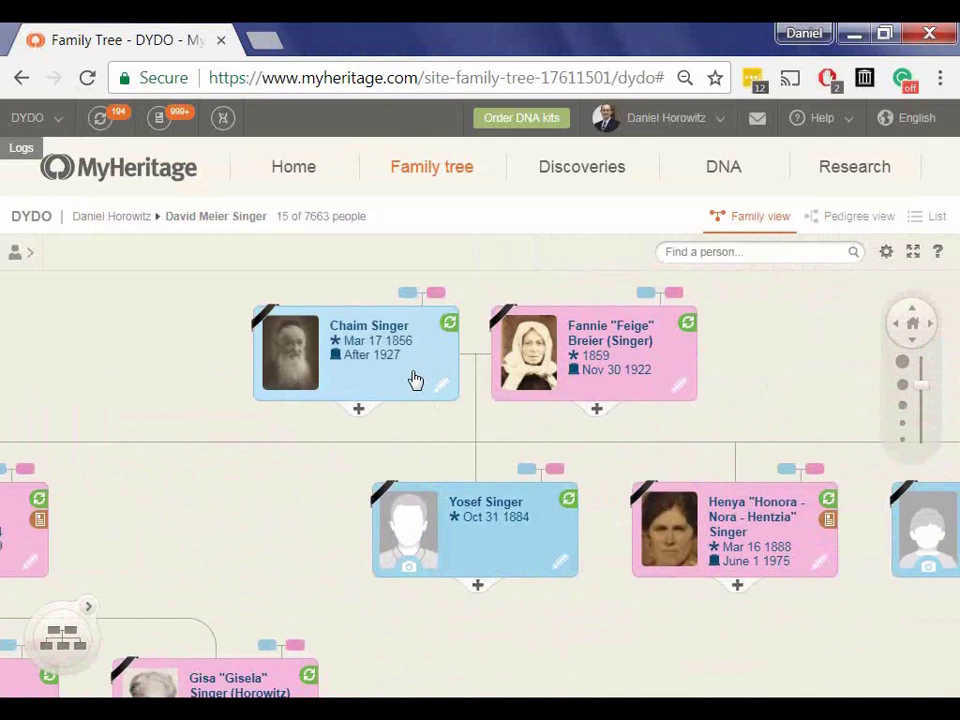
{"action": "scroll", "coordinate": [415, 364], "scroll_direction": "up", "scroll_amount": 1}
{"action": "left_click_drag", "start_coordinate": [156, 336], "coordinate": [130, 401]}
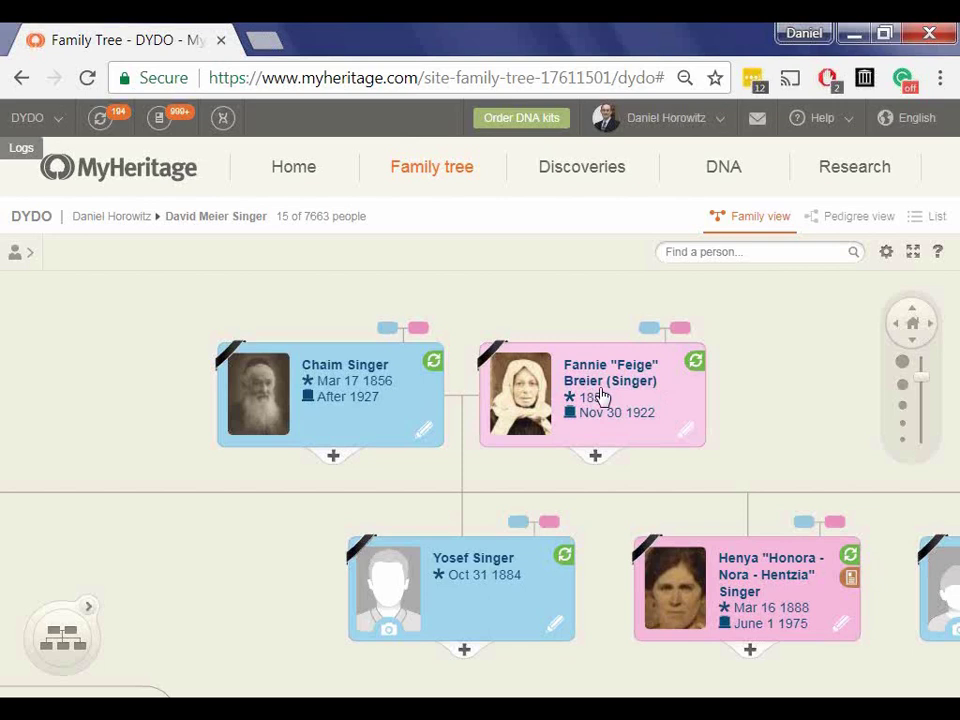
- Review the family tree's name preferences for displaying married women's names, and close the options
{"action": "left_click", "coordinate": [887, 262]}
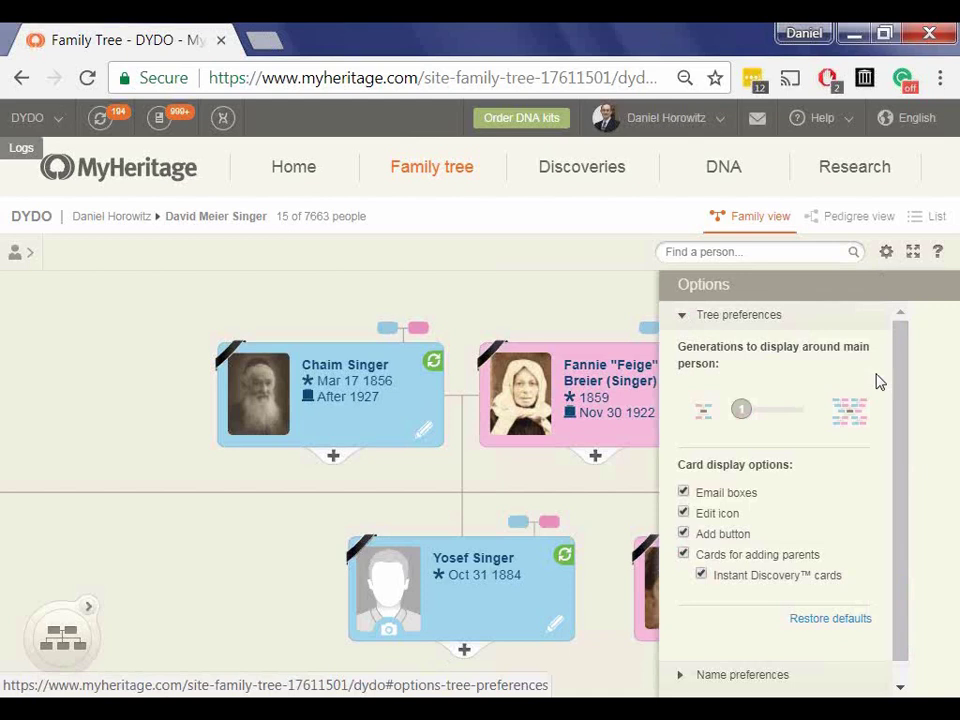
{"action": "left_click_drag", "start_coordinate": [902, 377], "coordinate": [902, 439]}
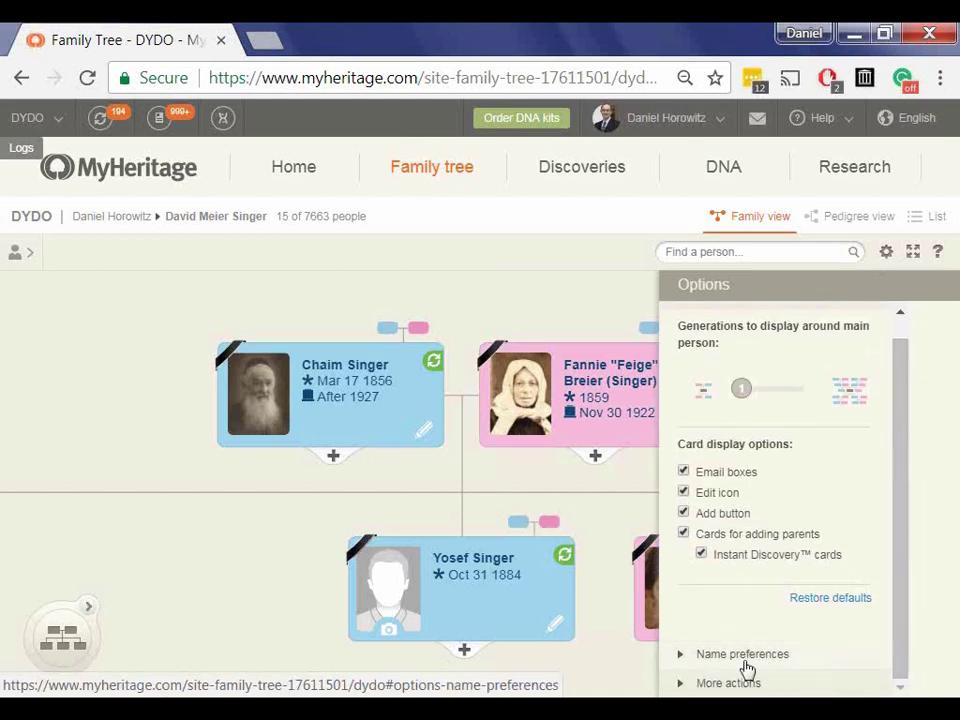
{"action": "left_click", "coordinate": [685, 664]}
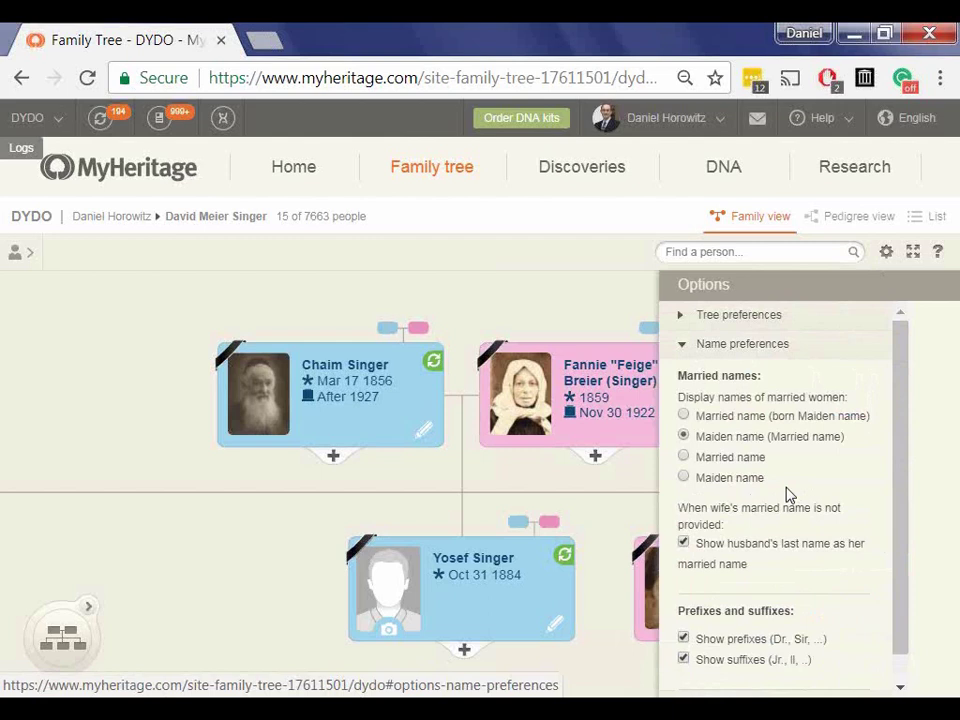
{"action": "left_click", "coordinate": [953, 427]}
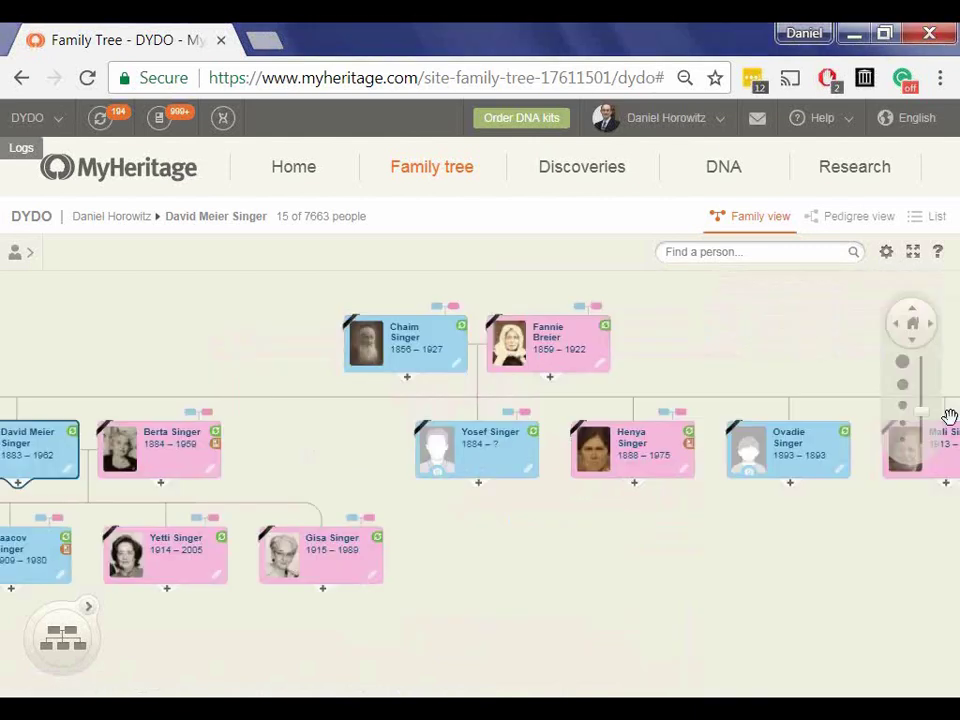
- Open the account's purchases, show the details of the DYDO site subscription and highlight its expiry date
{"action": "left_click", "coordinate": [724, 124]}
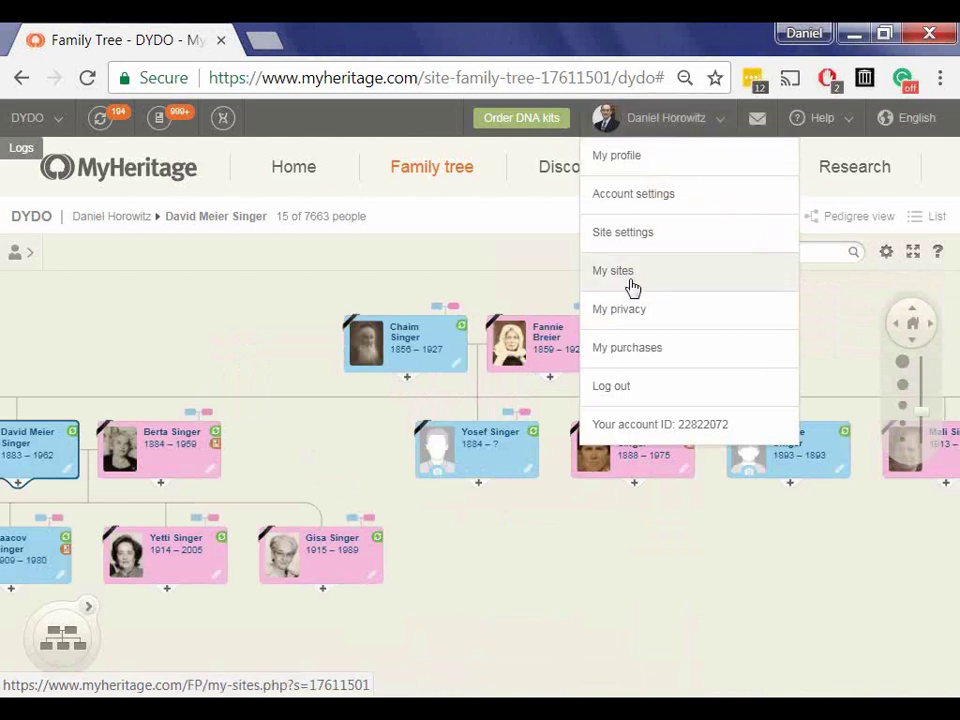
{"action": "left_click", "coordinate": [630, 348]}
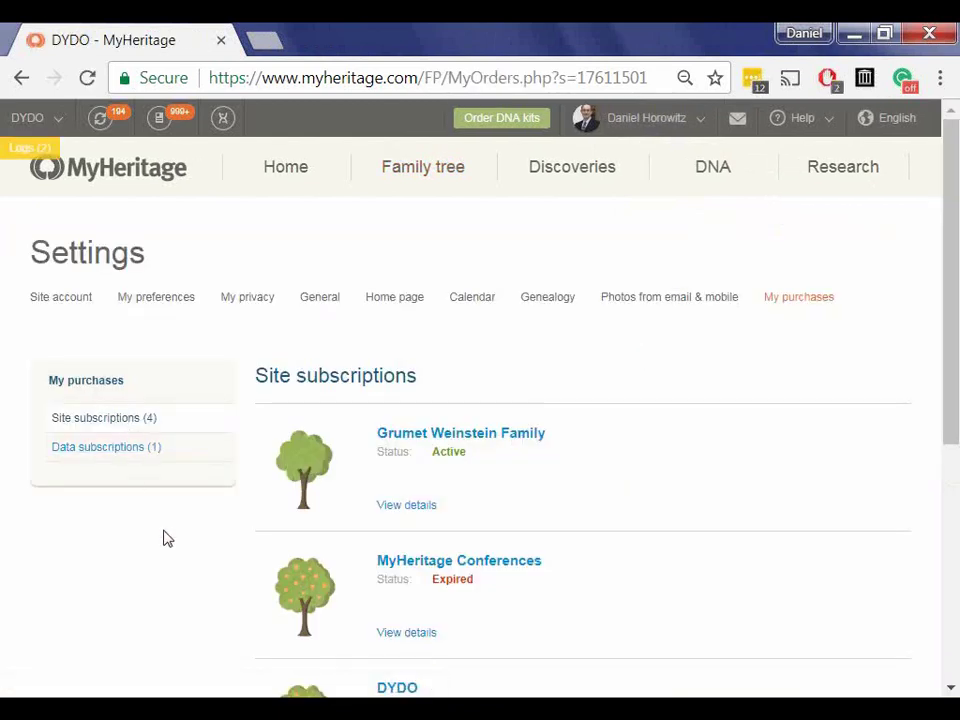
{"action": "scroll", "coordinate": [166, 556], "scroll_direction": "down", "scroll_amount": 1}
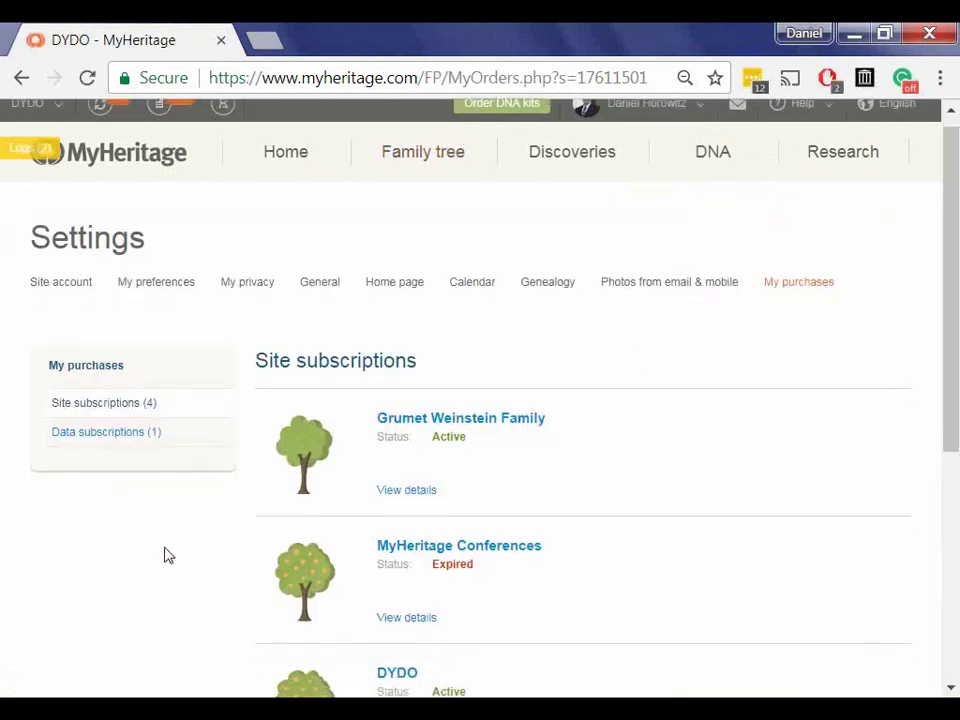
{"action": "scroll", "coordinate": [166, 556], "scroll_direction": "down", "scroll_amount": 1}
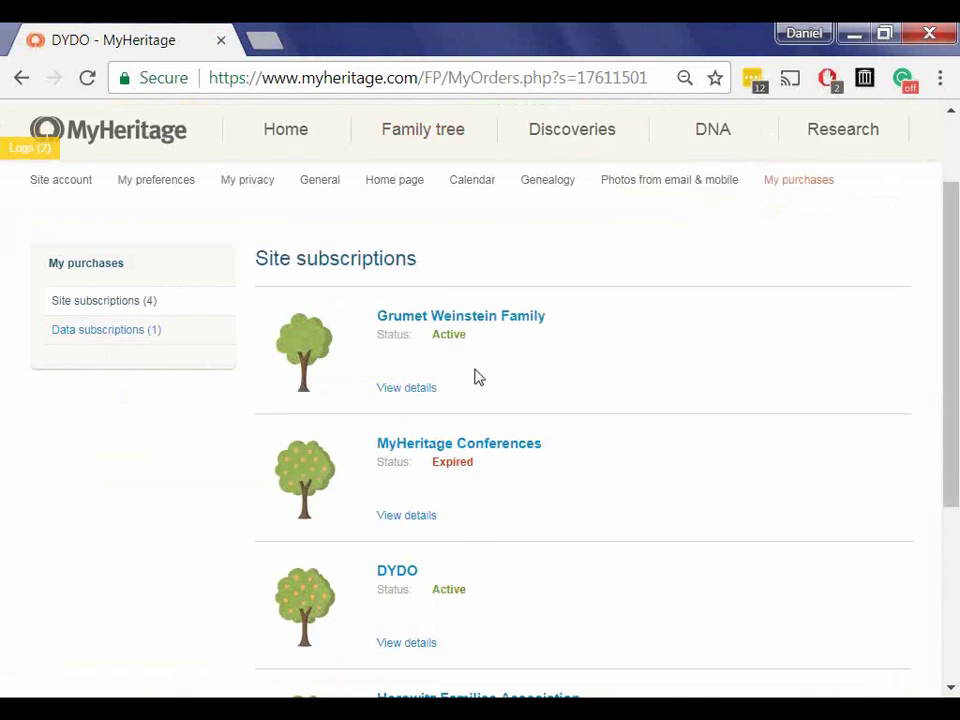
{"action": "left_click", "coordinate": [418, 645]}
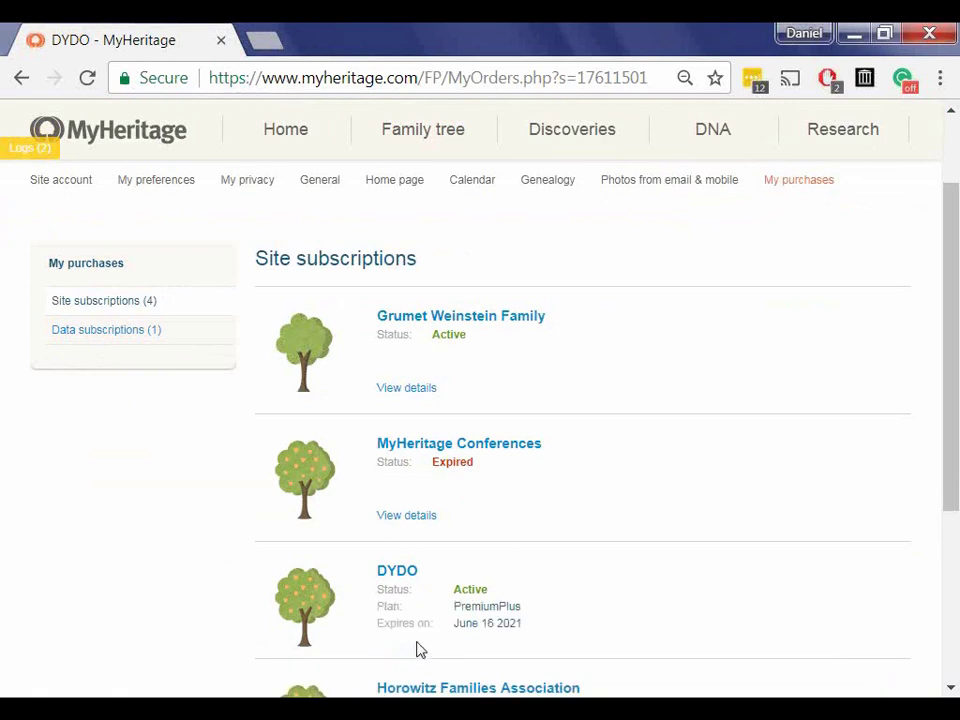
{"action": "scroll", "coordinate": [412, 636], "scroll_direction": "down", "scroll_amount": 1}
{"action": "left_click_drag", "start_coordinate": [527, 508], "coordinate": [455, 505]}
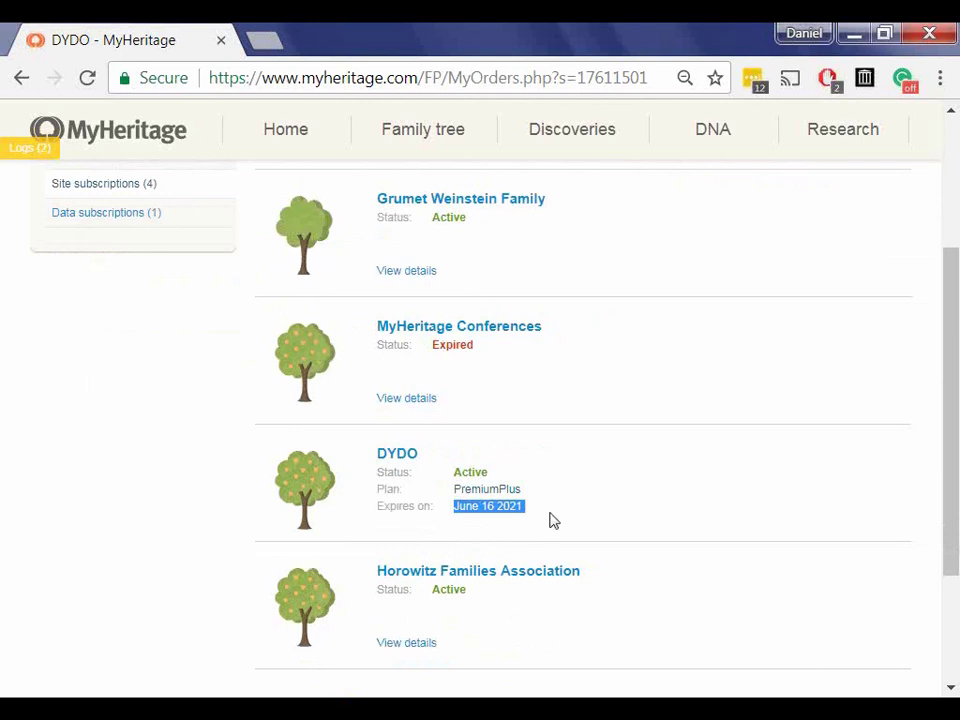
- Show the details of the data subscription and highlight the year in its expiry date
{"action": "scroll", "coordinate": [553, 520], "scroll_direction": "up", "scroll_amount": 2}
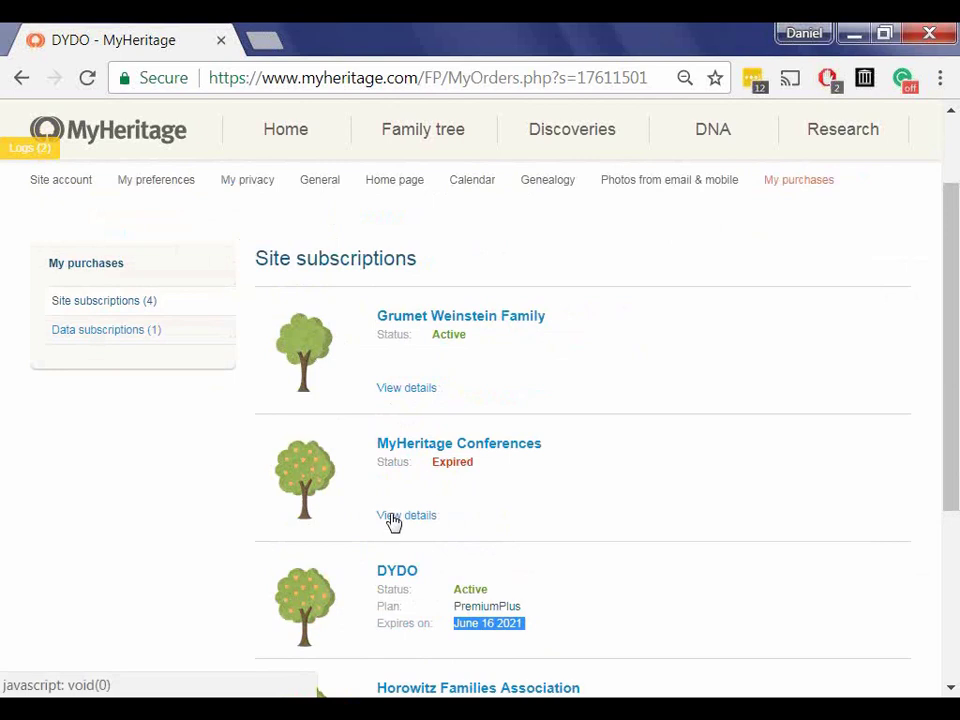
{"action": "left_click", "coordinate": [117, 338]}
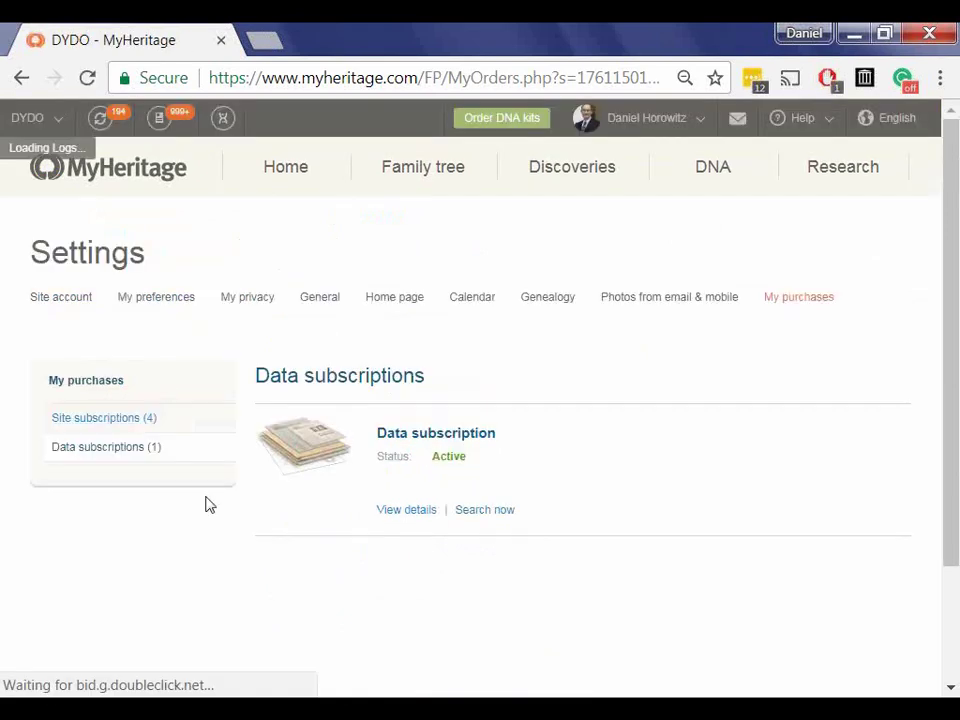
{"action": "left_click", "coordinate": [406, 516]}
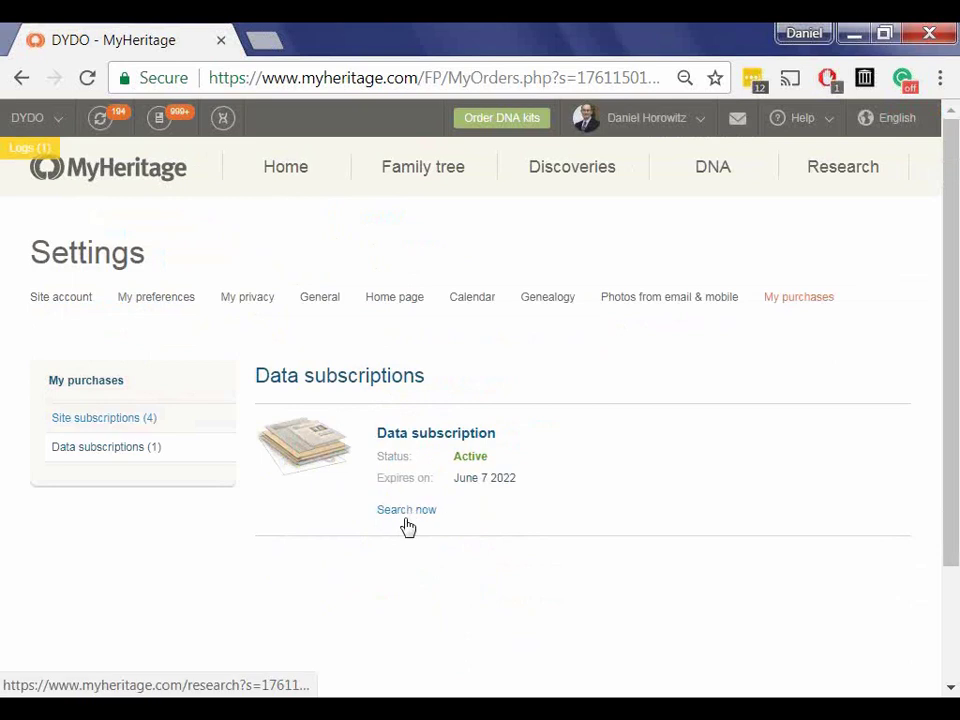
{"action": "left_click_drag", "start_coordinate": [516, 486], "coordinate": [489, 478]}
{"action": "left_click", "coordinate": [503, 480]}
{"action": "double_click", "coordinate": [503, 479]}
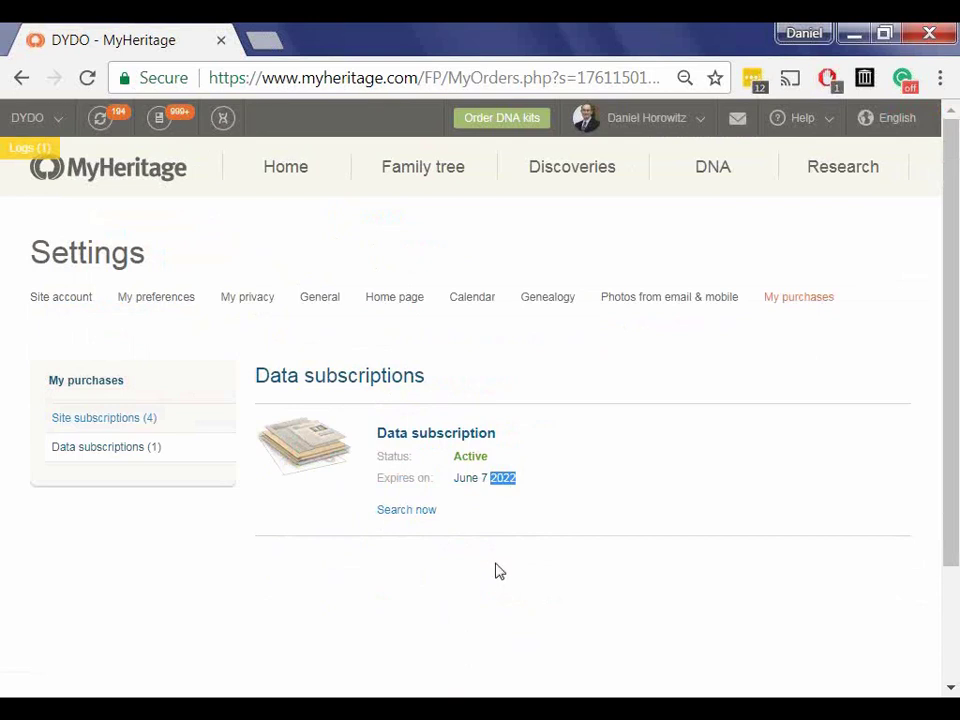
- Return to the site subscriptions and check the plan and end date of the MyHeritage Conferences subscription
{"action": "left_click", "coordinate": [92, 424]}
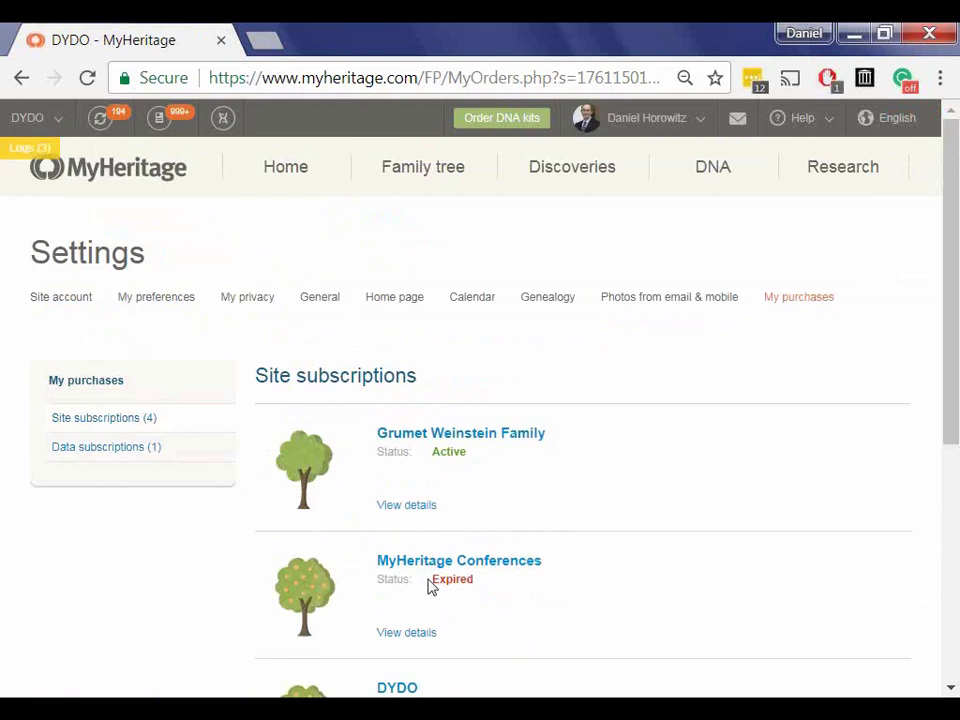
{"action": "scroll", "coordinate": [405, 541], "scroll_direction": "down", "scroll_amount": 1}
{"action": "left_click", "coordinate": [400, 518]}
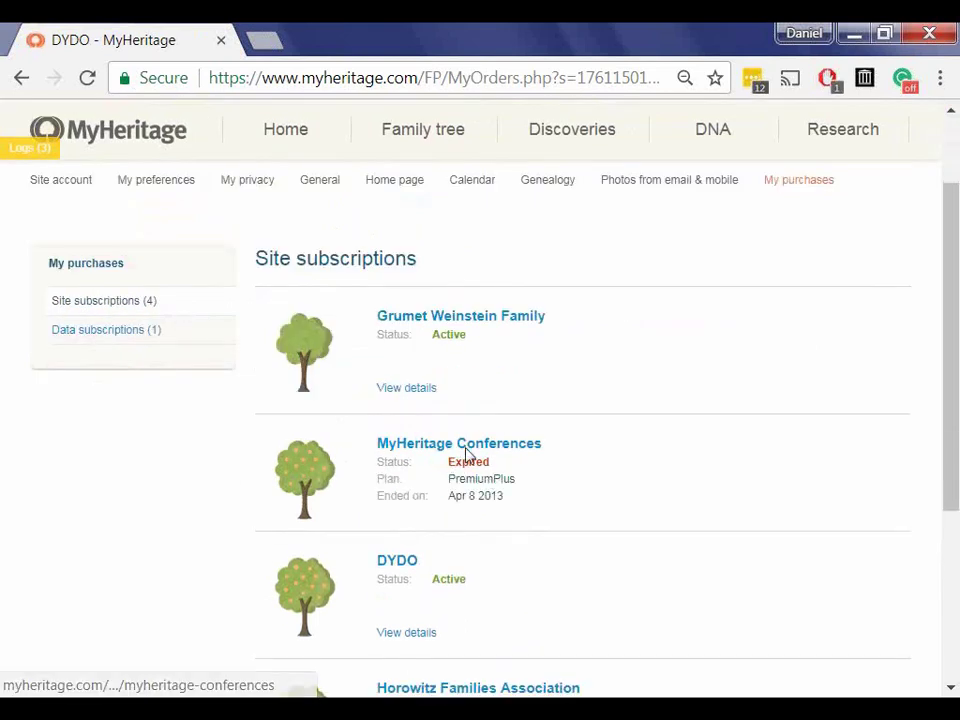
{"action": "left_click_drag", "start_coordinate": [450, 480], "coordinate": [506, 486]}
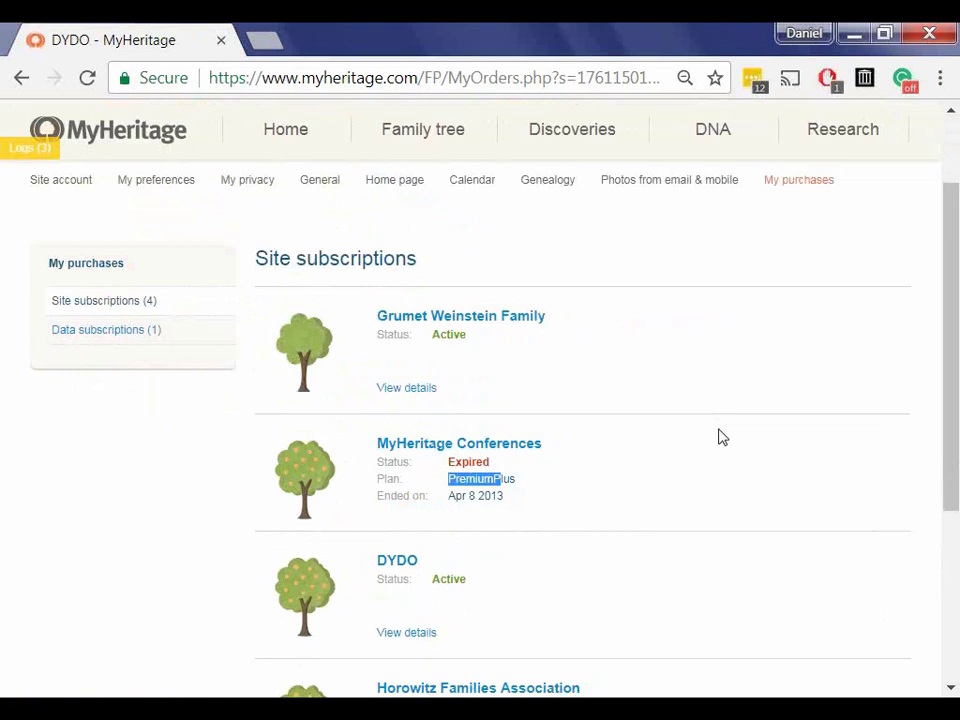
{"action": "left_click", "coordinate": [645, 499]}
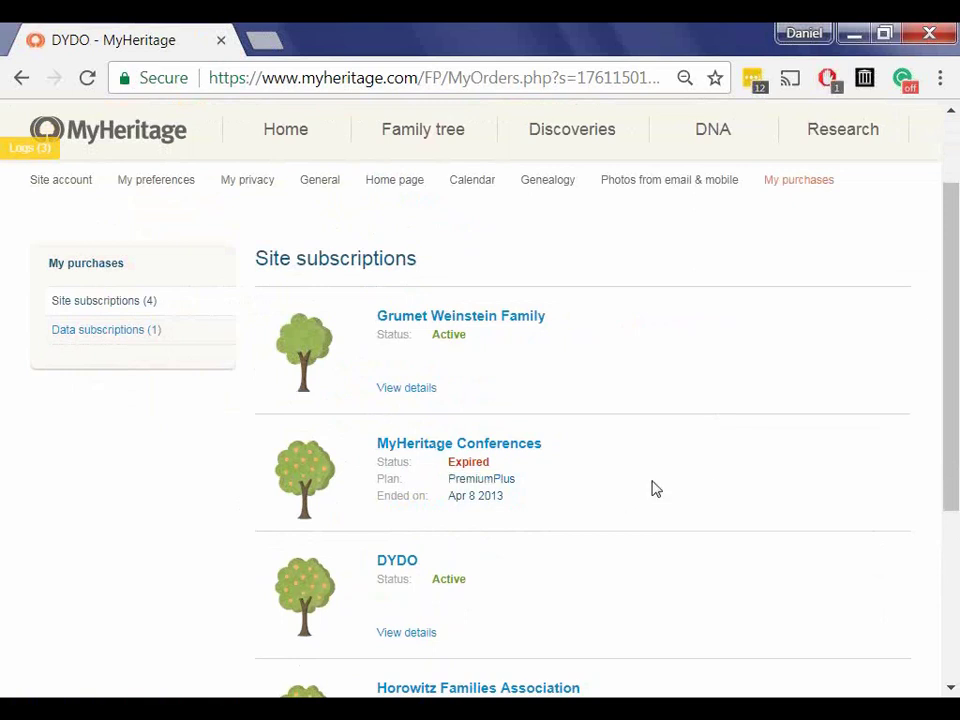
{"action": "scroll", "coordinate": [655, 488], "scroll_direction": "up", "scroll_amount": 2}
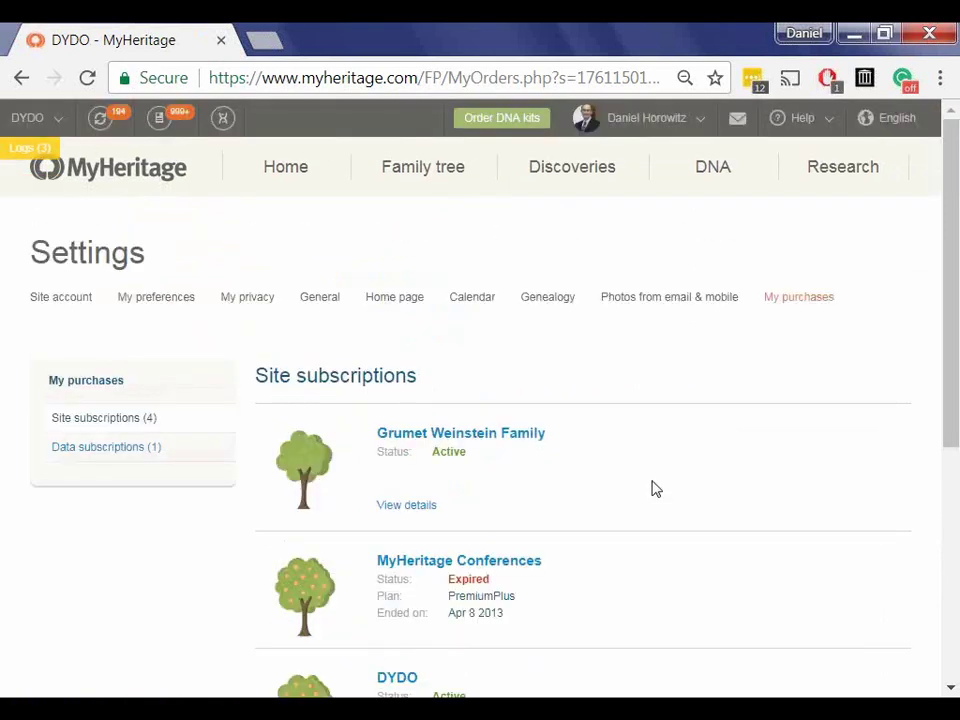